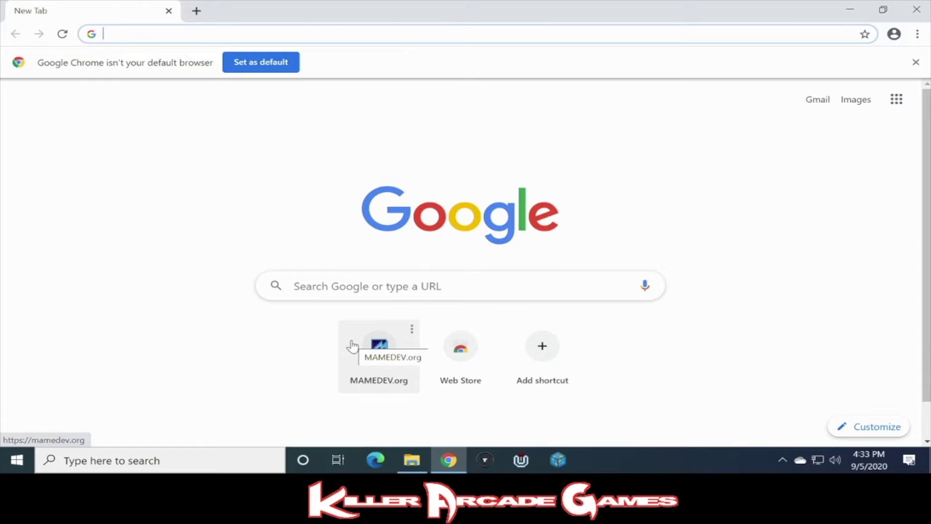
click(377, 293)
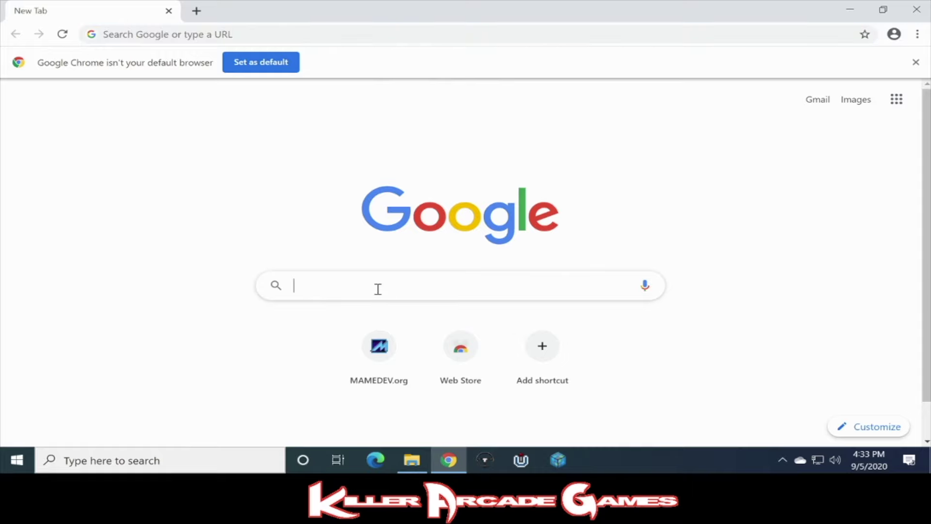
text(mame )
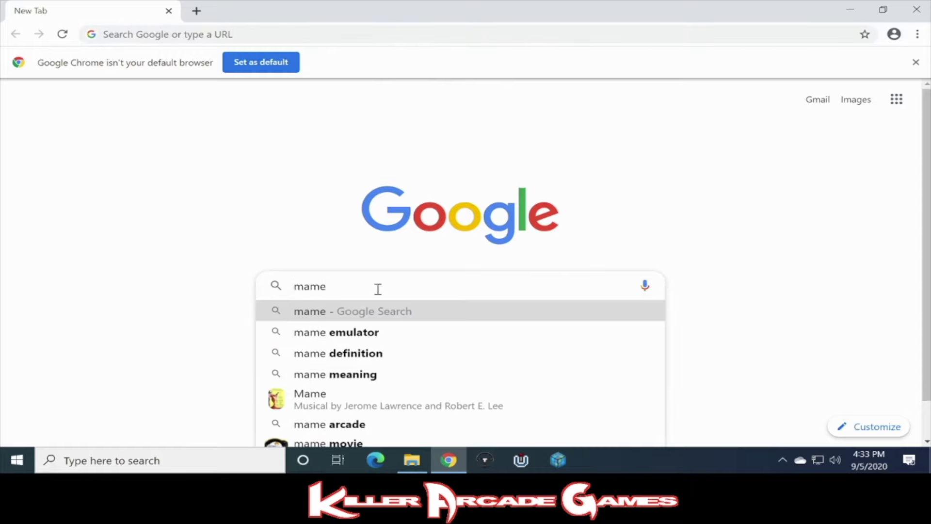
text(202 )
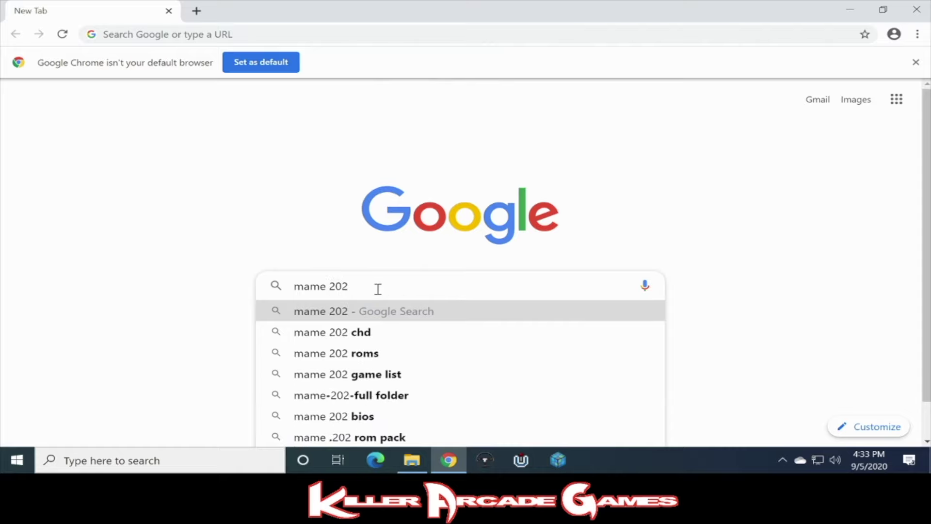
text(romset)
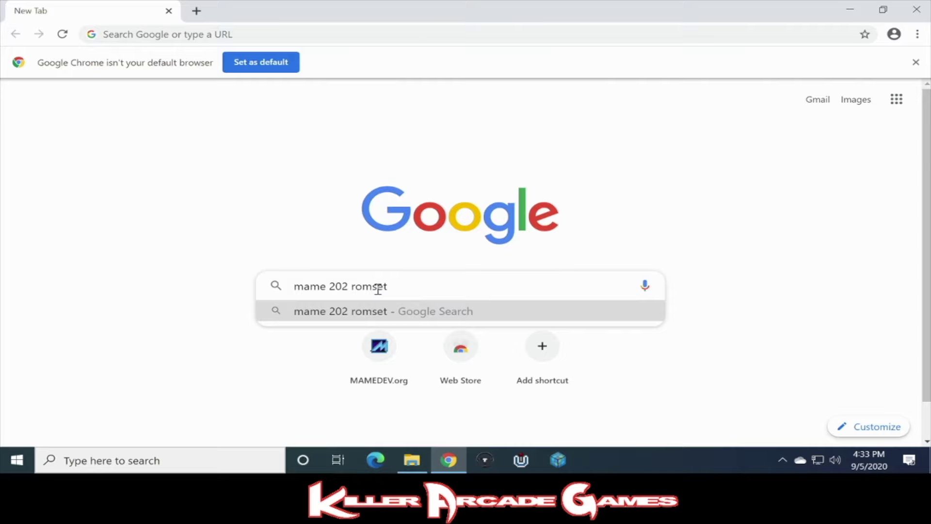
key(BackSpace)
key(BackSpace)
key(BackSpace)
key(BackSpace)
key(BackSpace)
key(BackSpace)
key(BackSpace)
key(BackSpace)
key(BackSpace)
key(BackSpace)
key(BackSpace)
key(BackSpace)
key(BackSpace)
key(BackSpace)
key(BackSpace)
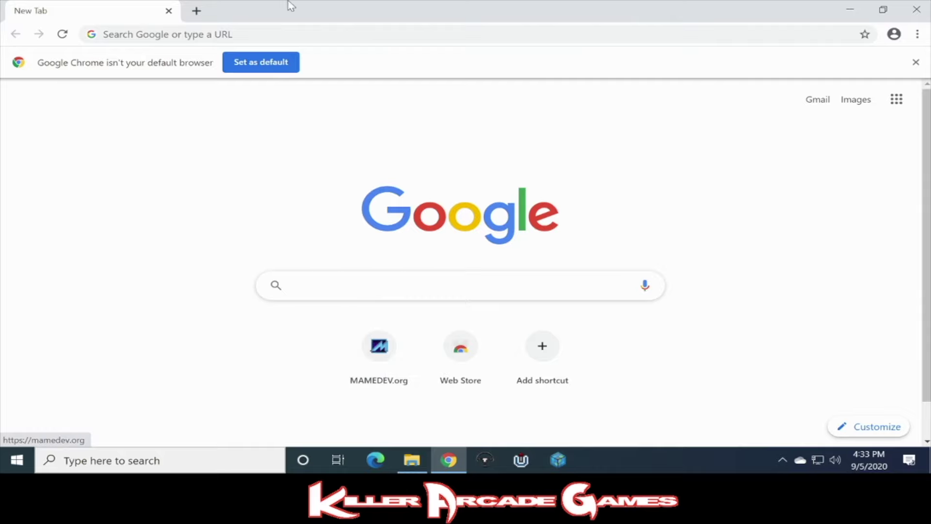
Go to mamedev.org and open its list of previous MAME releases.
click(271, 35)
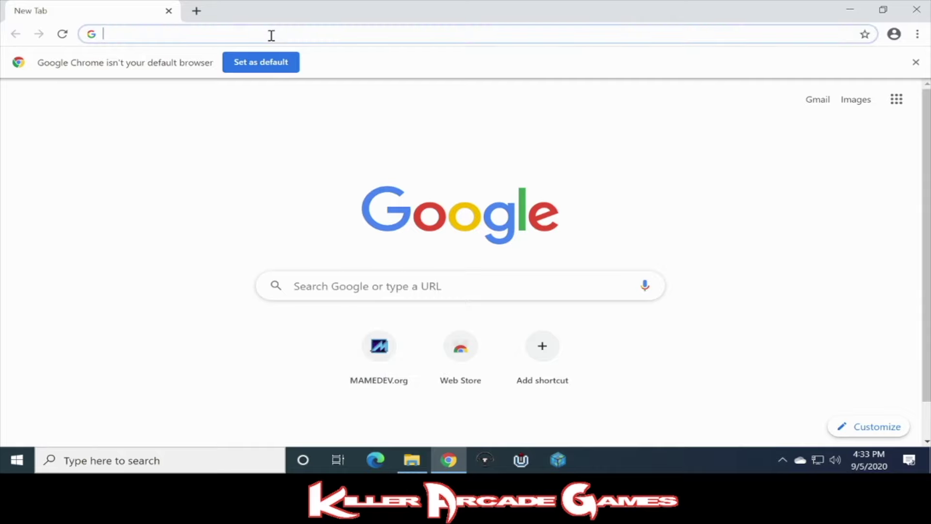
text(mamedev.or)
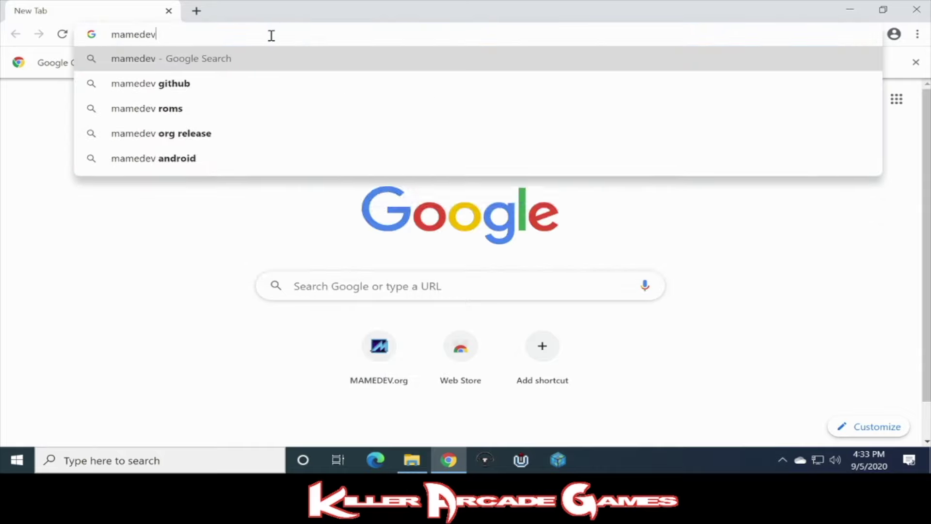
text(g)
key(Return)
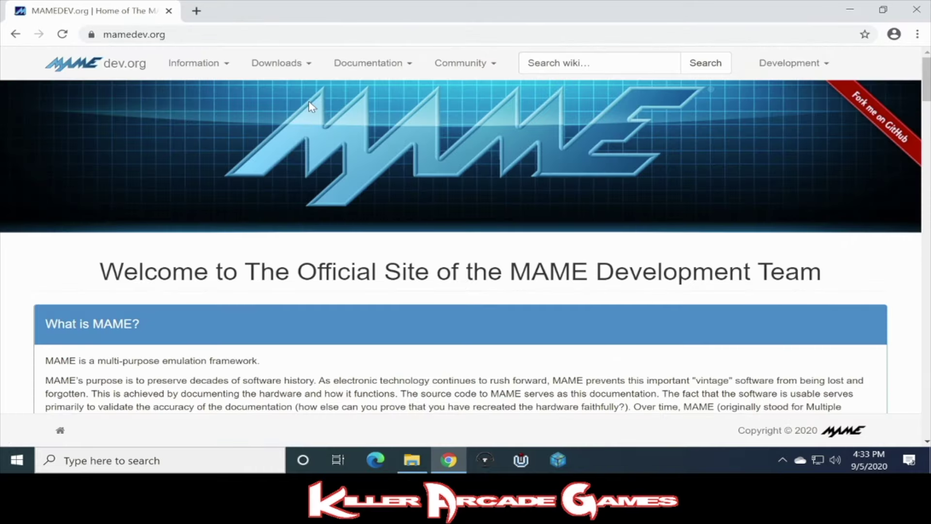
click(306, 65)
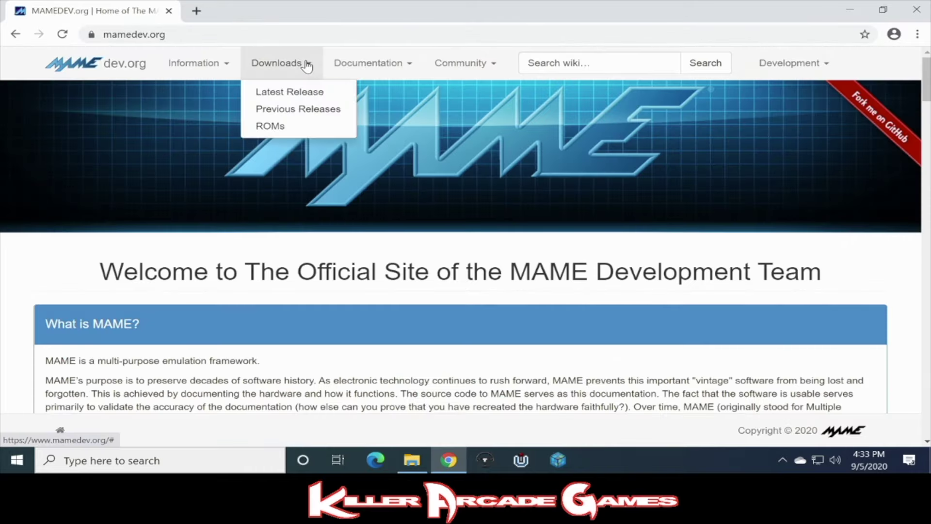
click(291, 110)
Download the 64-bit Windows binary of MAME 0.202, mame0202b_64bit.exe, from the previous releases list.
scroll(191, 238, up, 15)
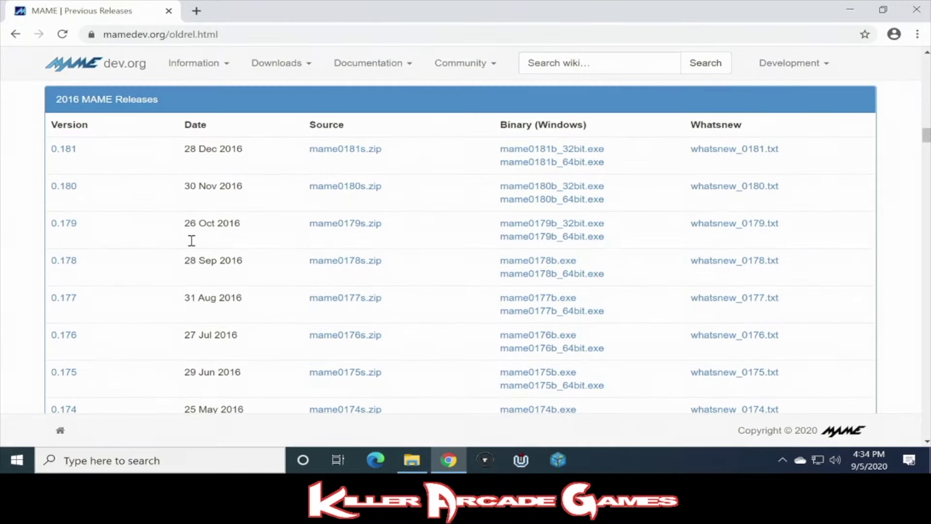
scroll(192, 245, up, 10)
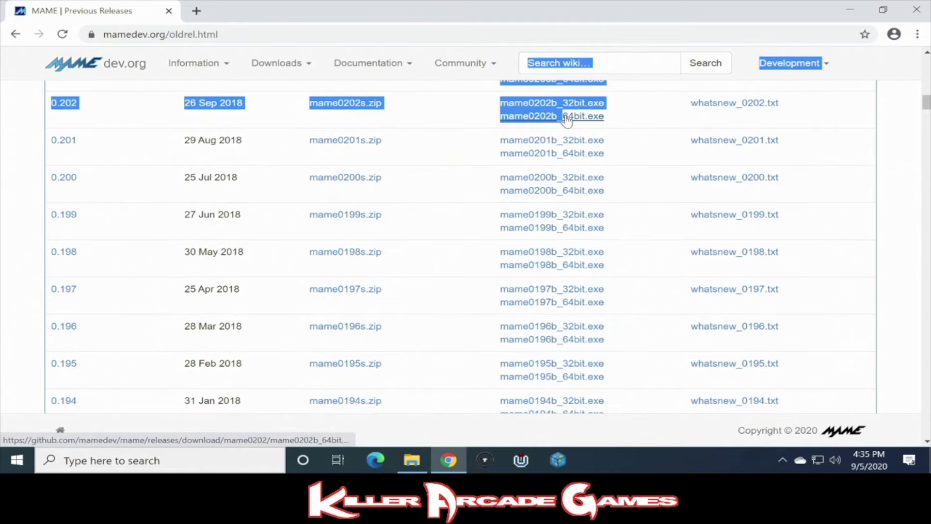
click(566, 119)
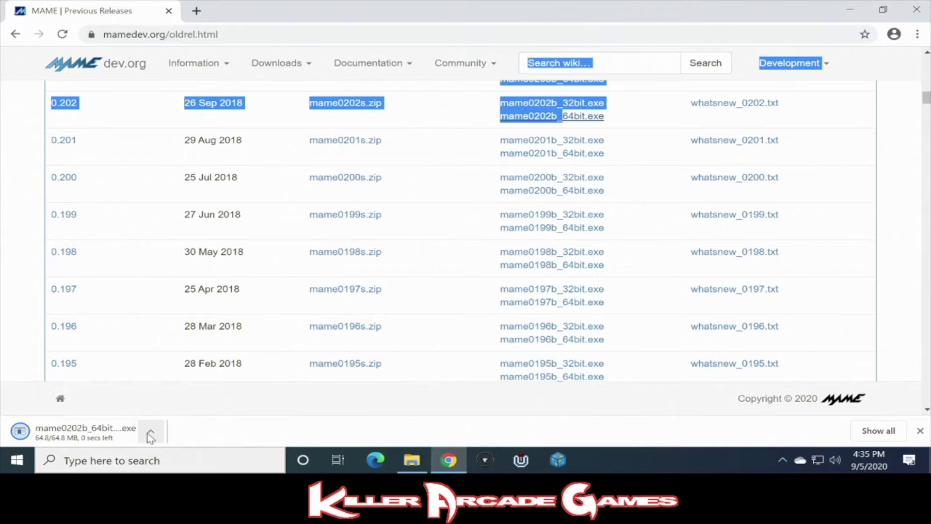
Switch to File Explorer and create a folder named MAME202 in the root of Local Disk (C:).
click(406, 462)
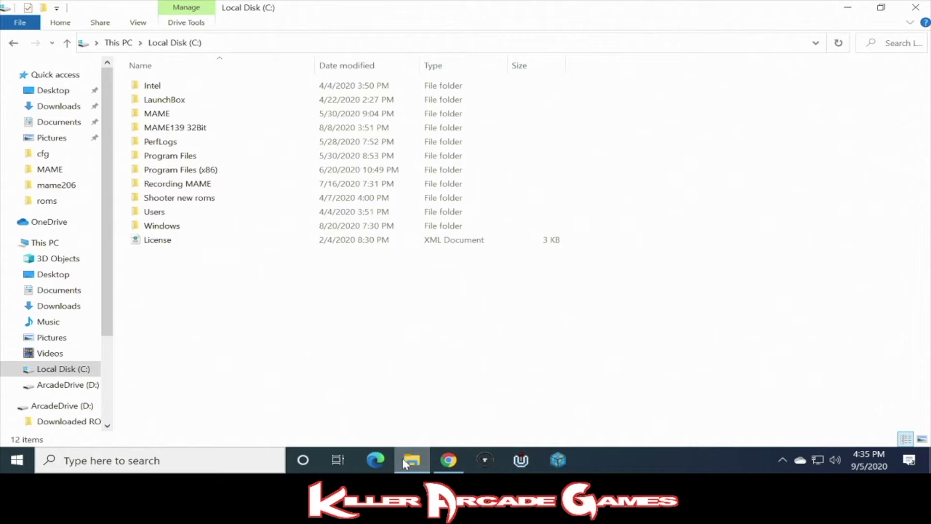
click(123, 44)
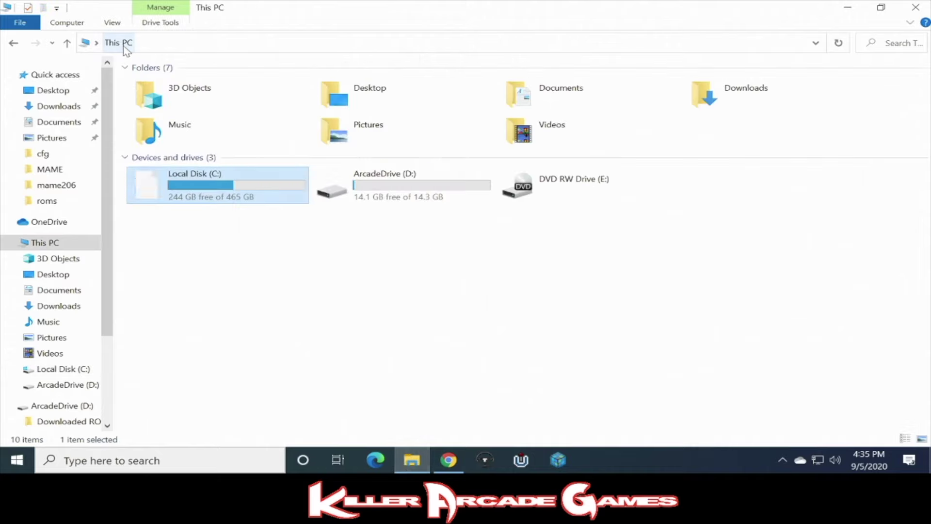
double_click(196, 189)
click(195, 190)
click(190, 368)
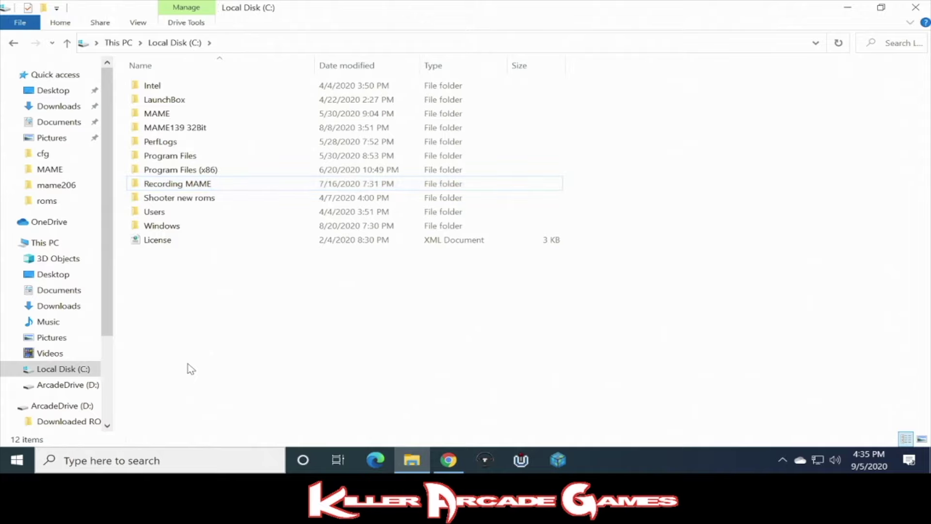
right_click(187, 364)
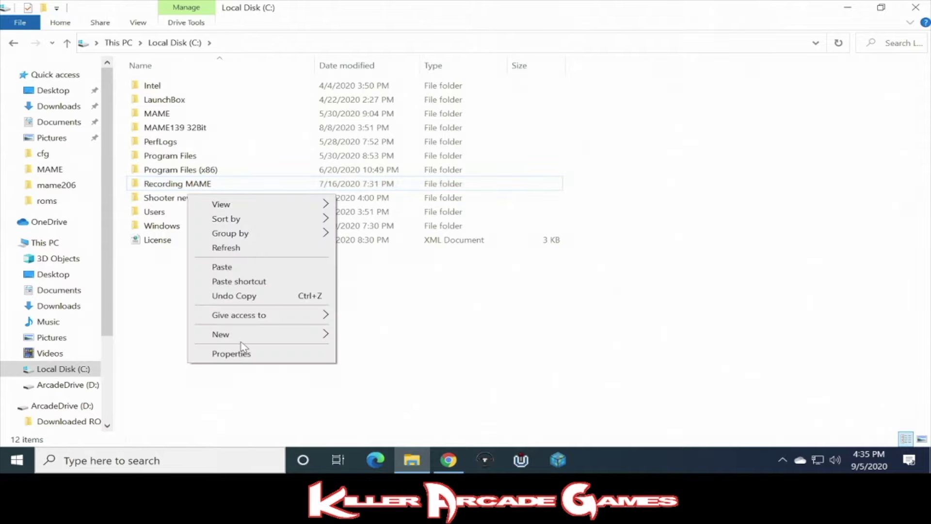
mouse_move(262, 339)
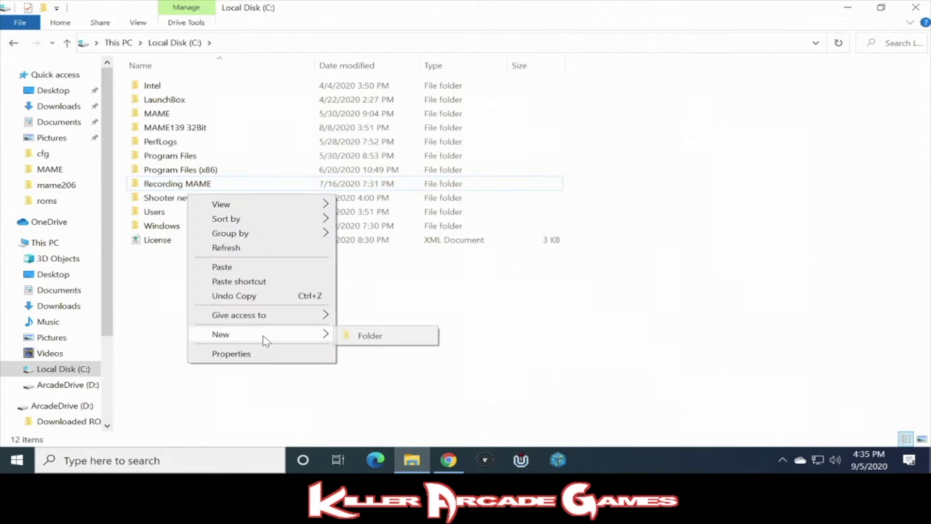
click(379, 337)
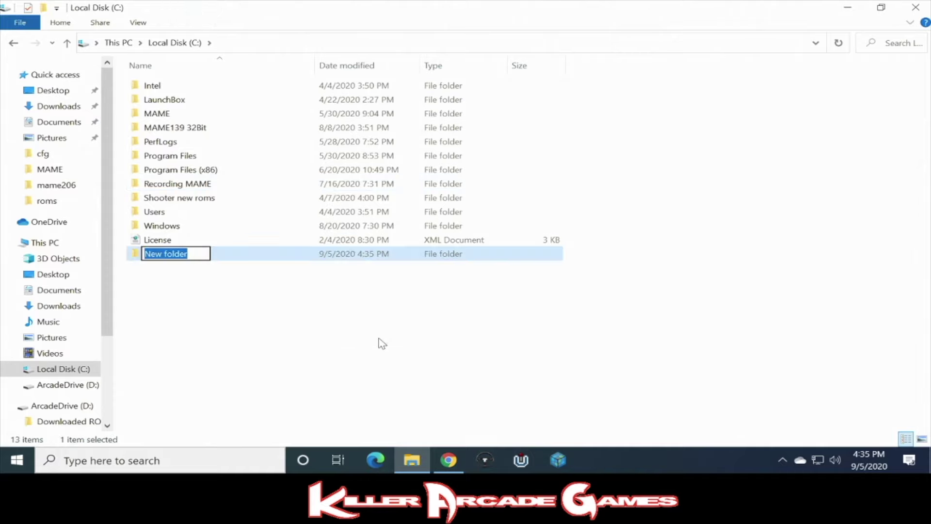
text(MAME)
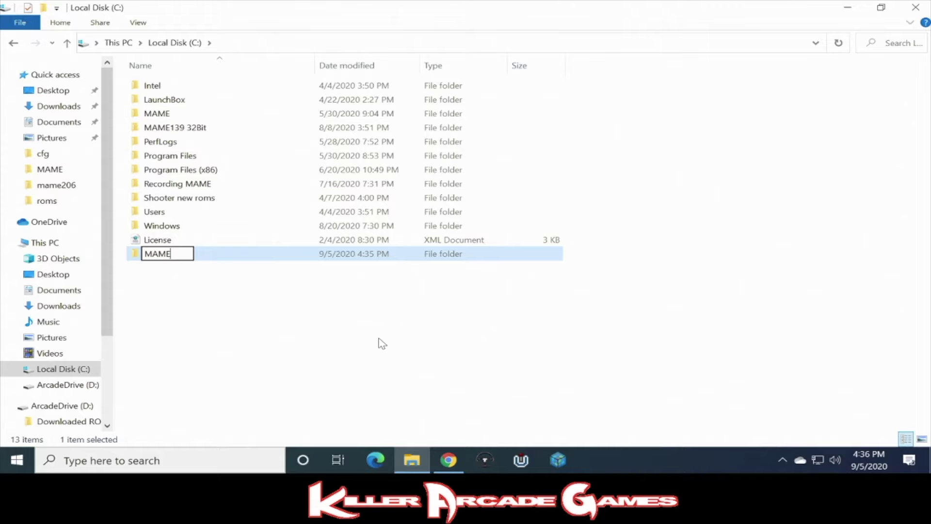
text(202)
click(379, 343)
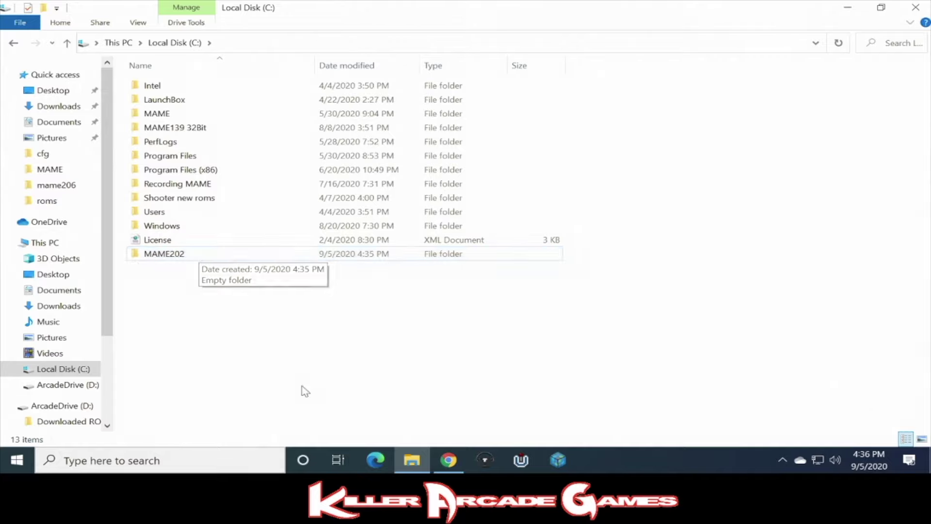
Return to Chrome, run the downloaded mame0202b_64bit.exe and extract its files to the MAME202 folder on Local Disk (C:).
click(449, 460)
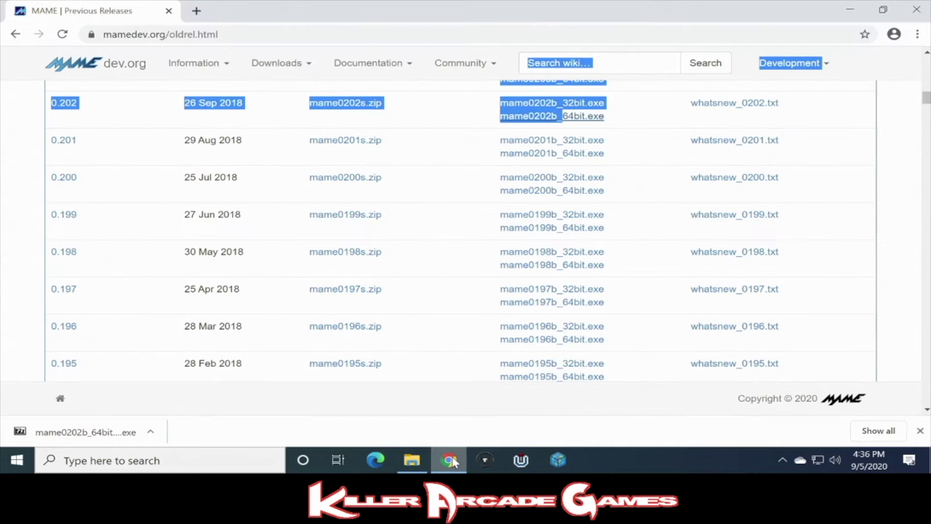
click(151, 431)
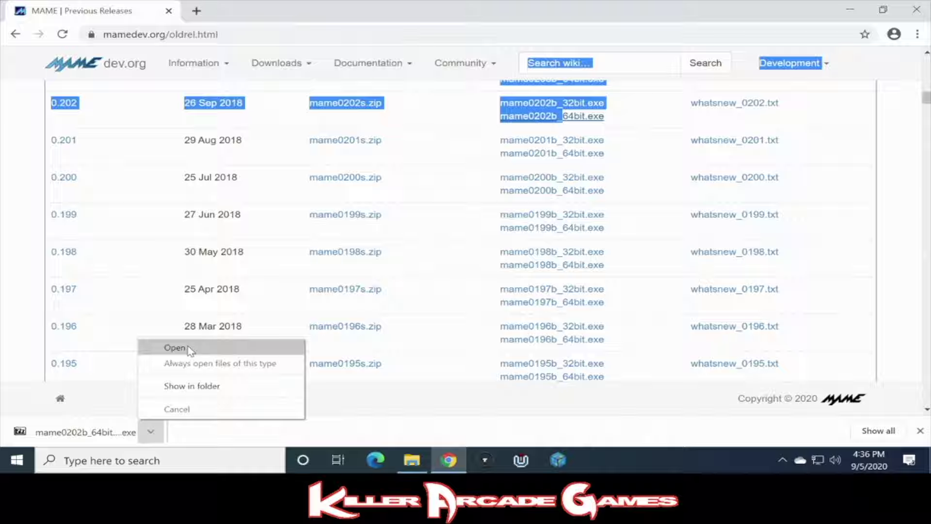
click(176, 347)
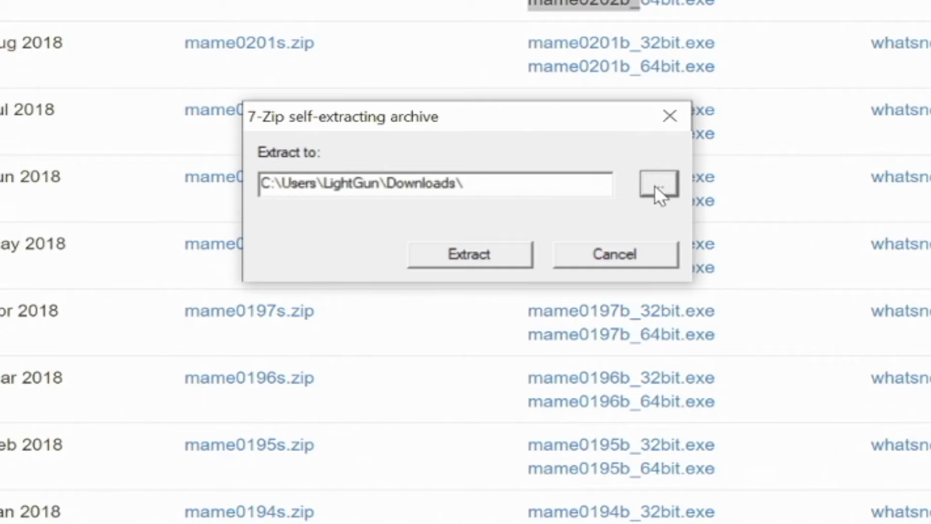
click(659, 184)
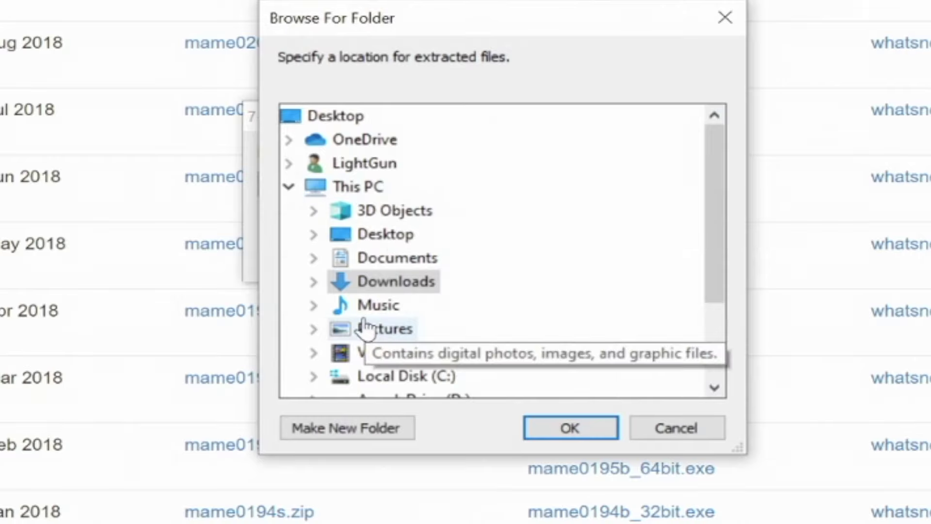
click(394, 386)
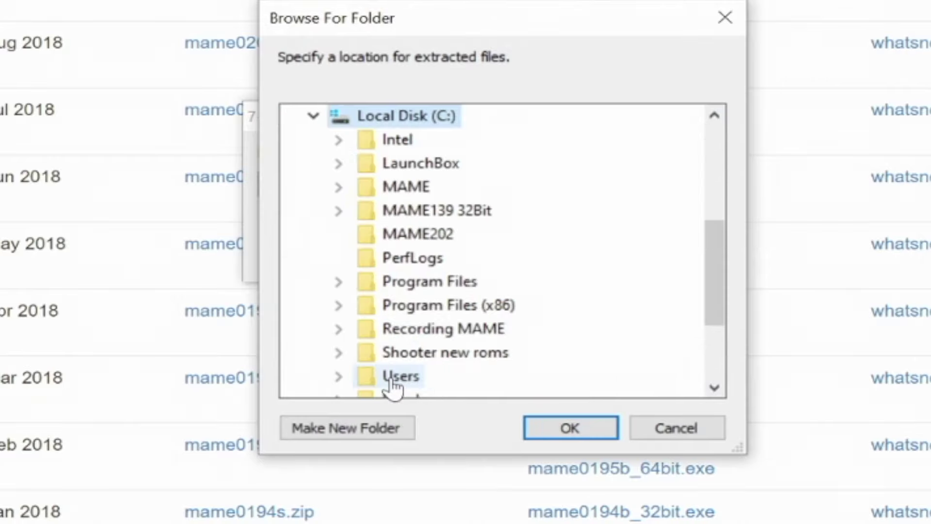
click(428, 234)
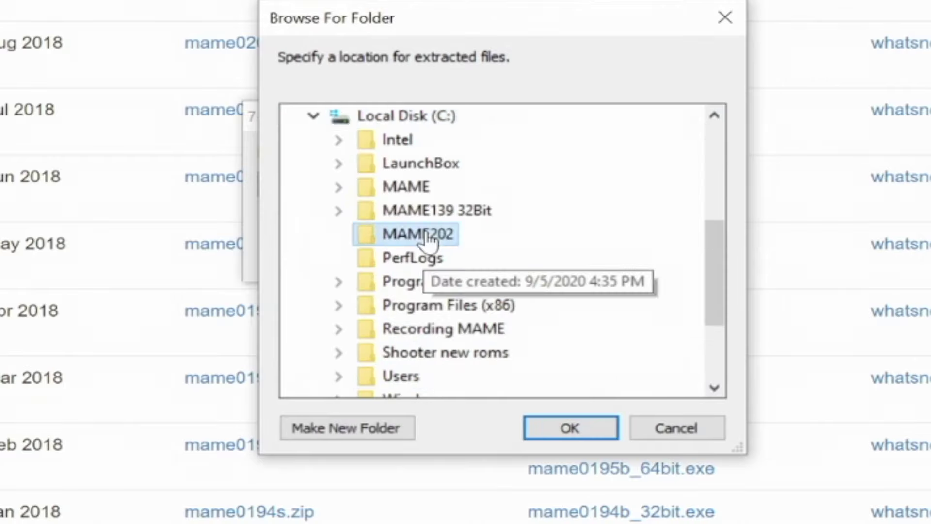
click(577, 428)
click(482, 256)
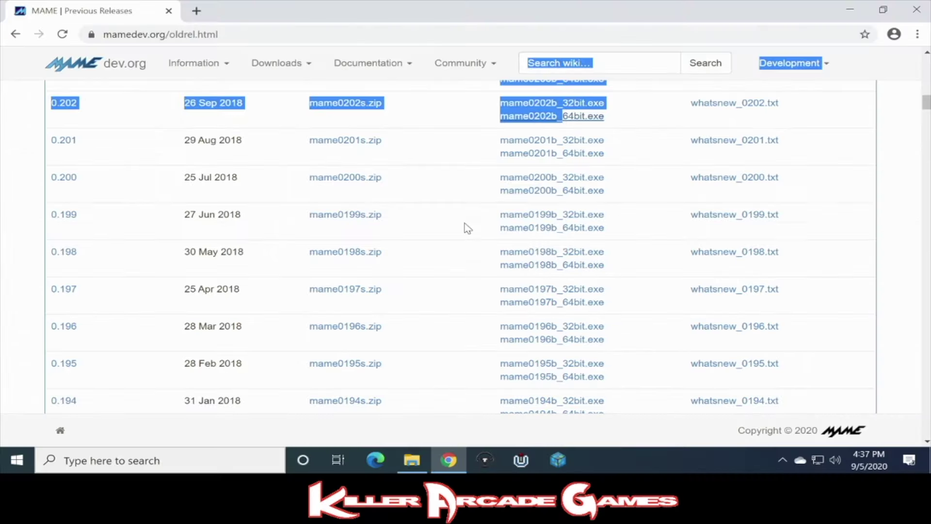
Switch to File Explorer, open the roms folder inside MAME202, and snap its window to the right half of the screen.
click(413, 458)
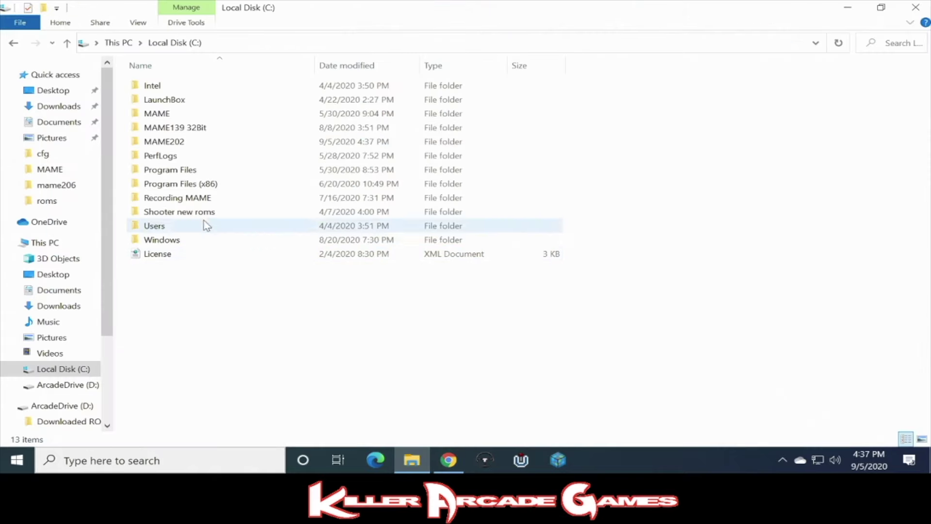
double_click(205, 136)
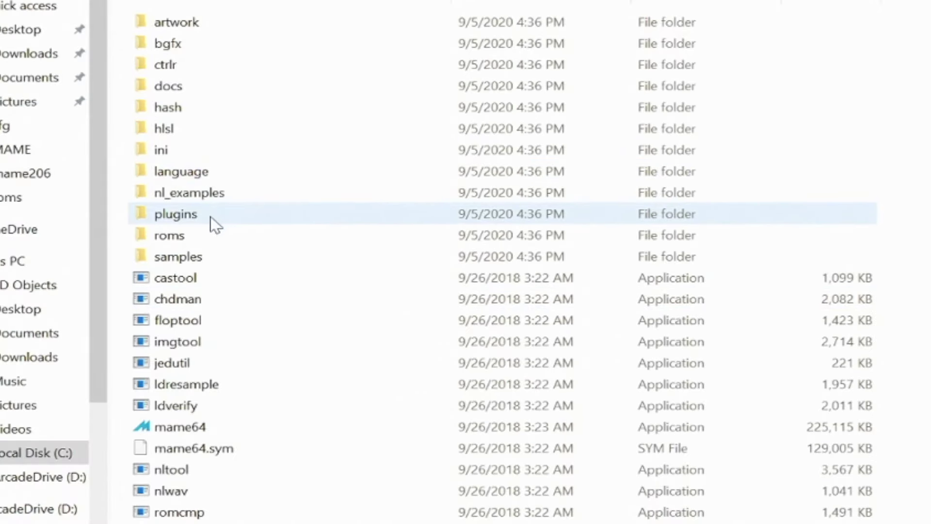
double_click(205, 237)
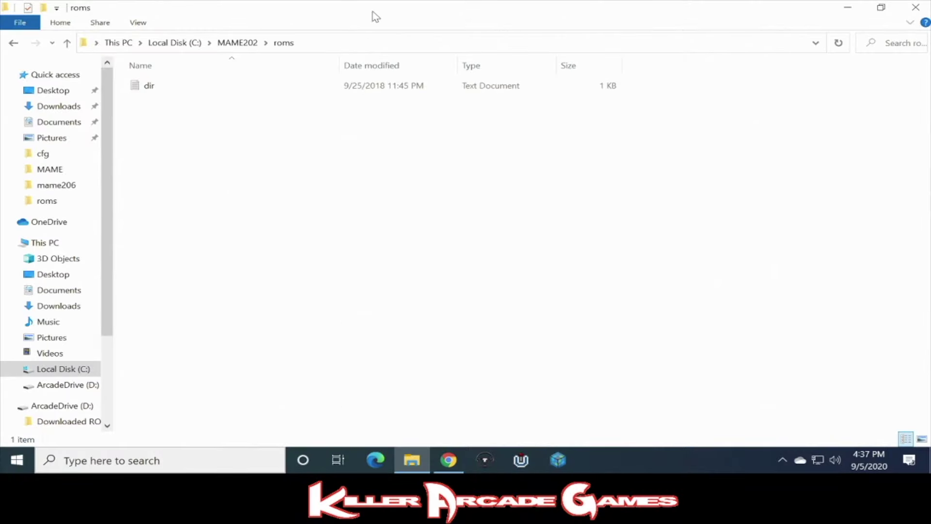
drag(374, 16, 929, 155)
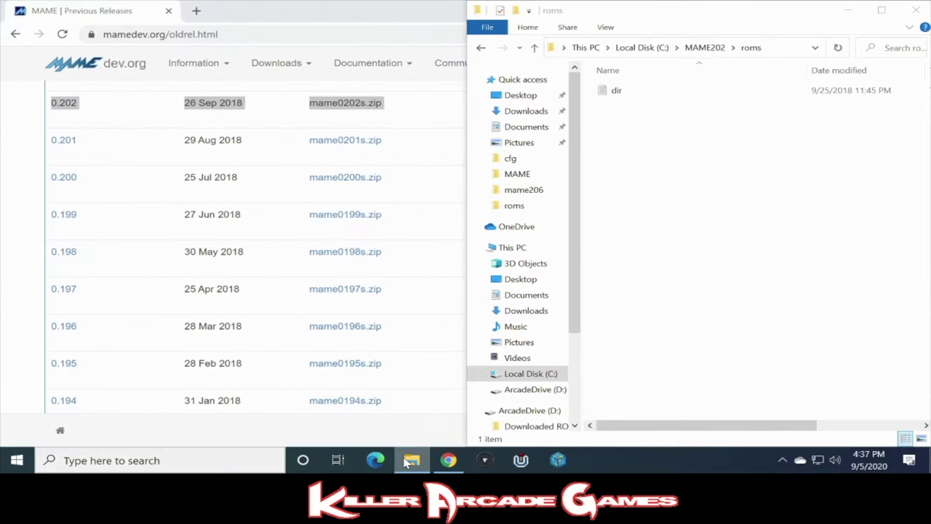
Open a second File Explorer window snapped to the left half of the screen, showing the Downloaded ROMs folder on ArcadeDrive (D:).
right_click(405, 463)
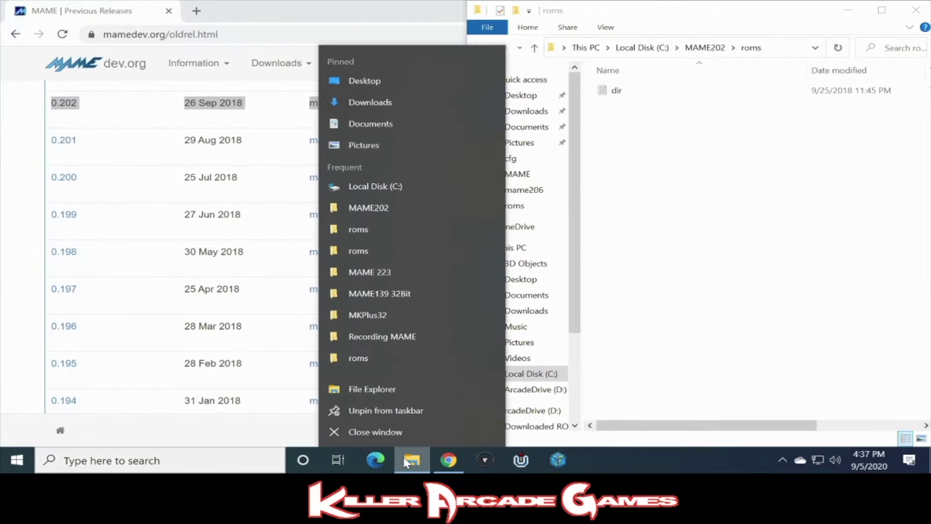
click(389, 391)
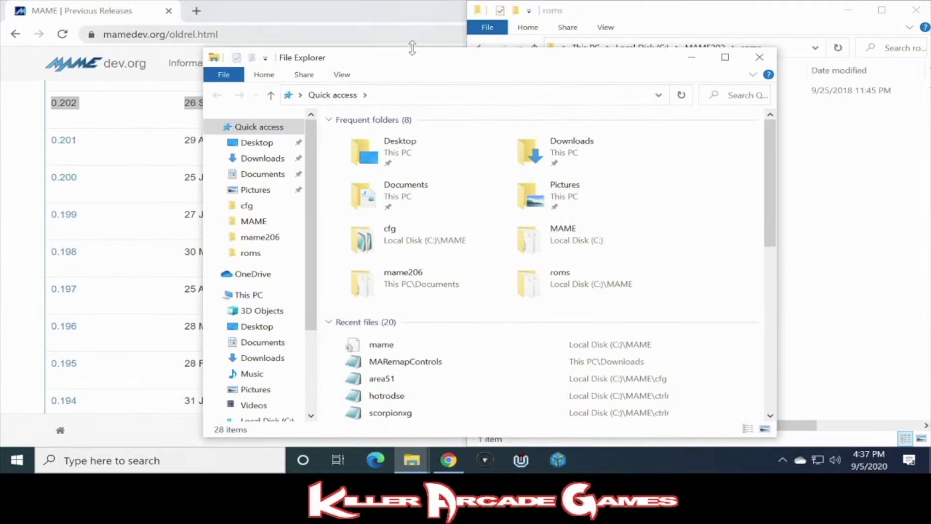
drag(413, 53, 3, 148)
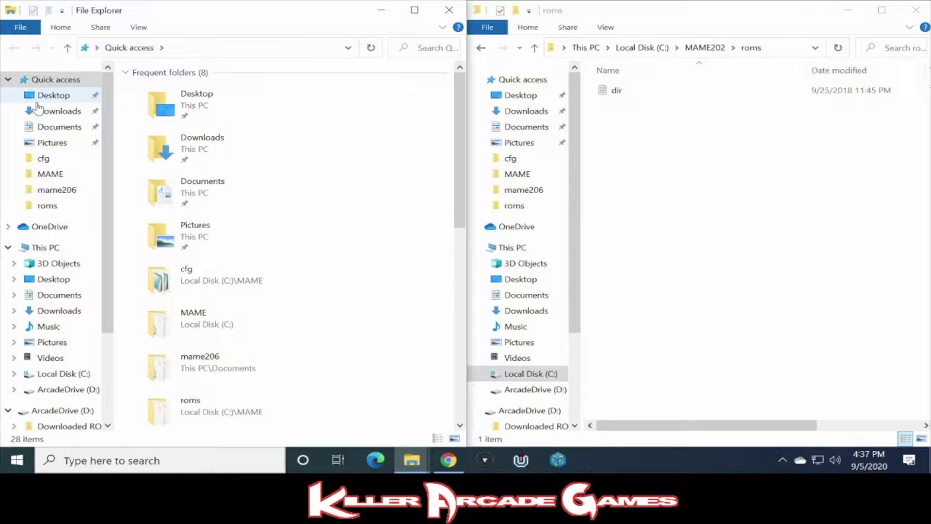
click(68, 390)
double_click(197, 91)
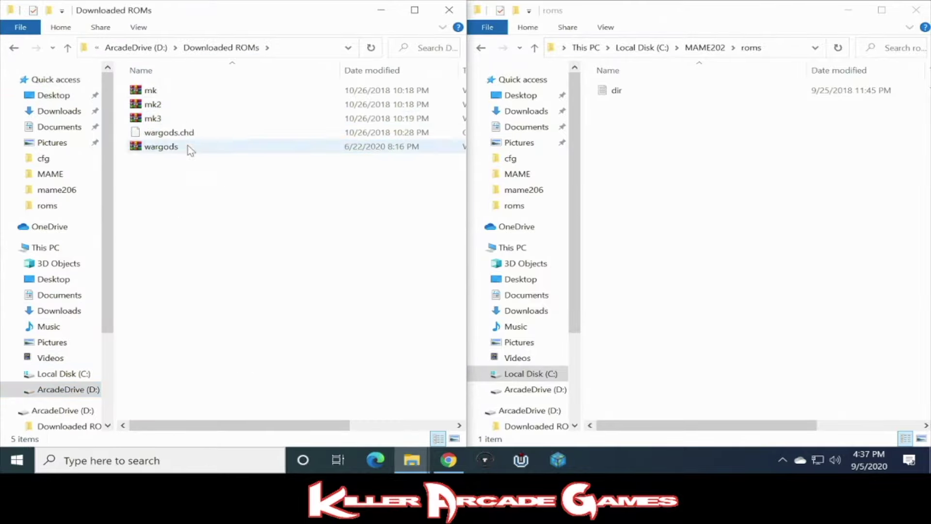
Copy mk, mk2, mk3, wargods.chd and wargods from Downloaded ROMs into the MAME202 roms folder.
click(174, 96)
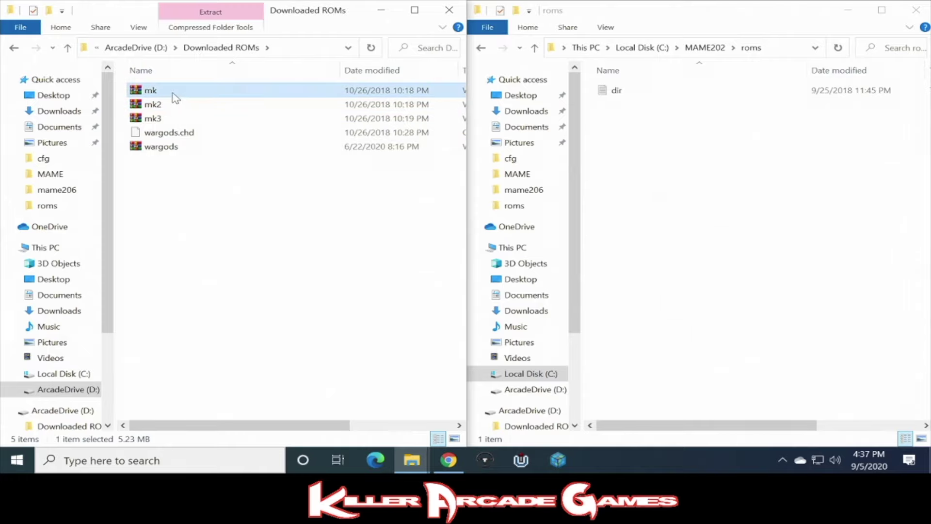
drag(173, 92, 667, 194)
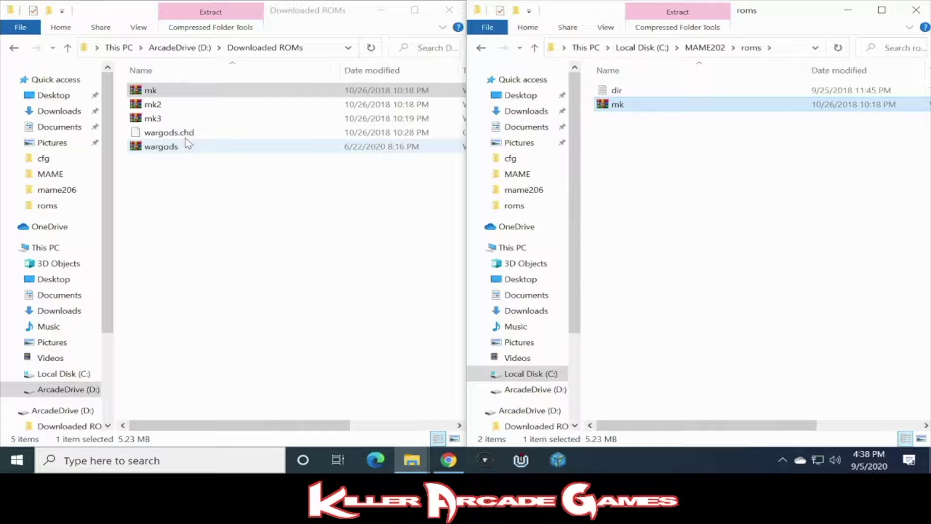
drag(189, 161, 682, 251)
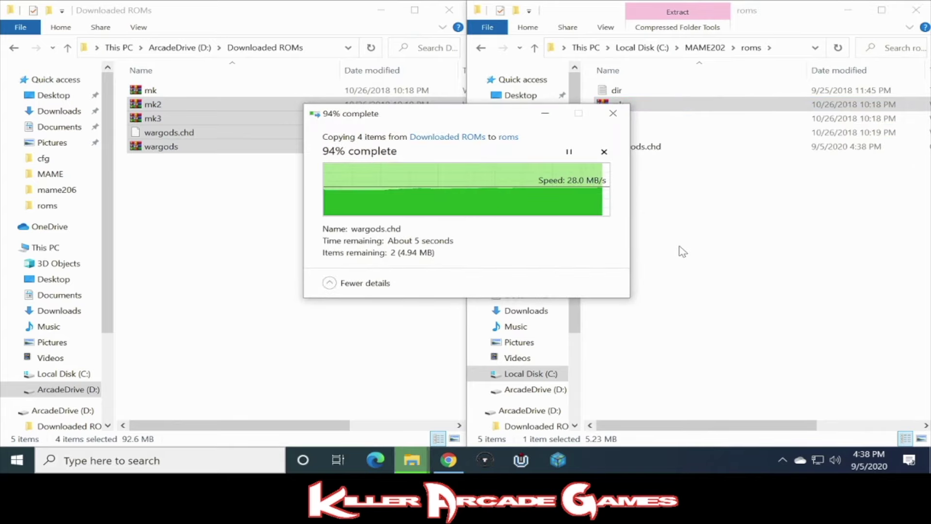
Launch mame64 from the MAME202 folder and filter the machine list to Available.
click(480, 48)
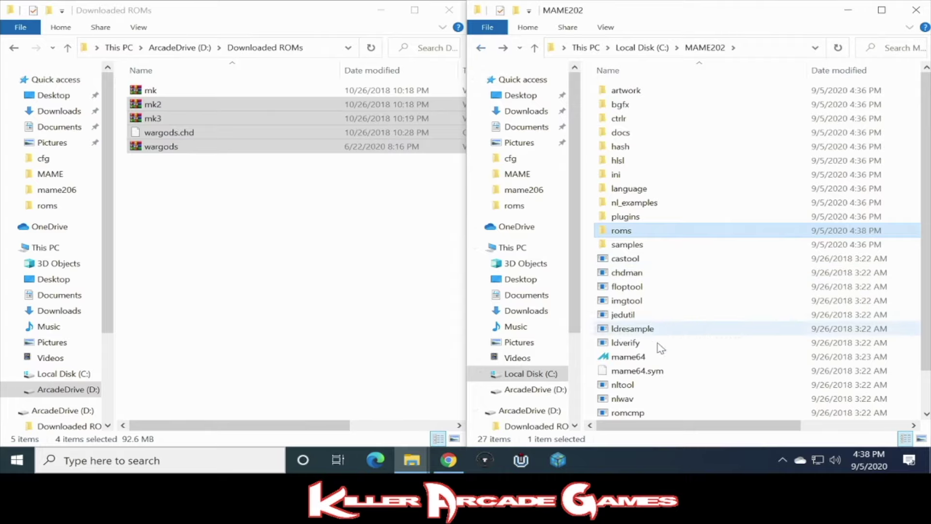
click(648, 358)
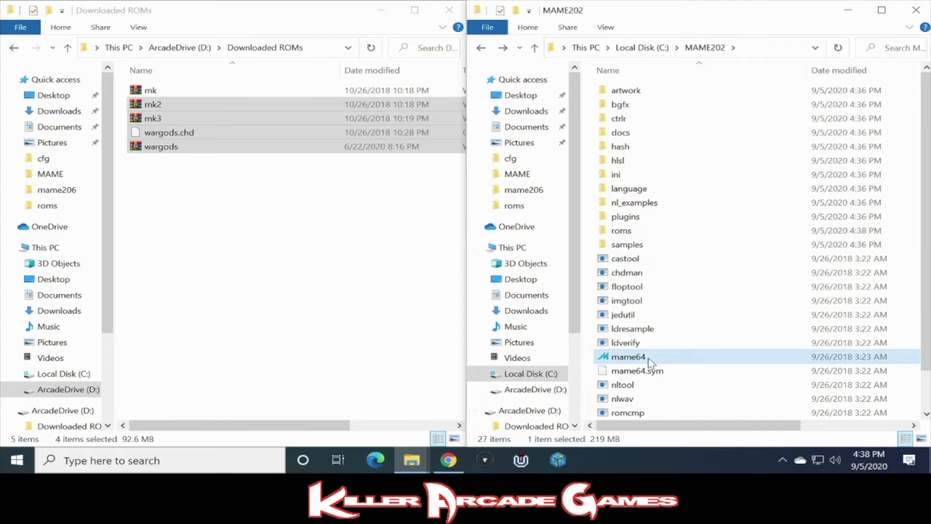
double_click(648, 358)
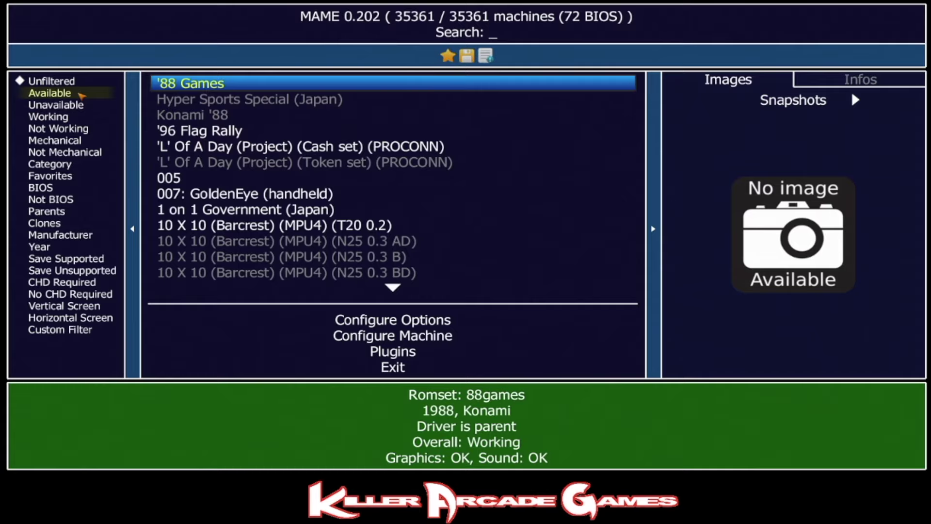
click(63, 97)
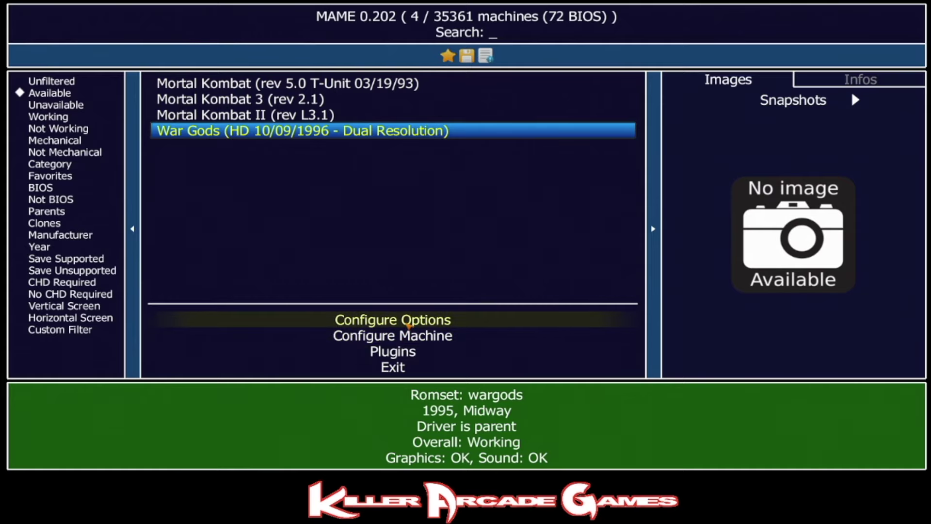
Set MAME's Video Mode to opengl in the video options and save the configuration.
click(409, 322)
click(409, 322)
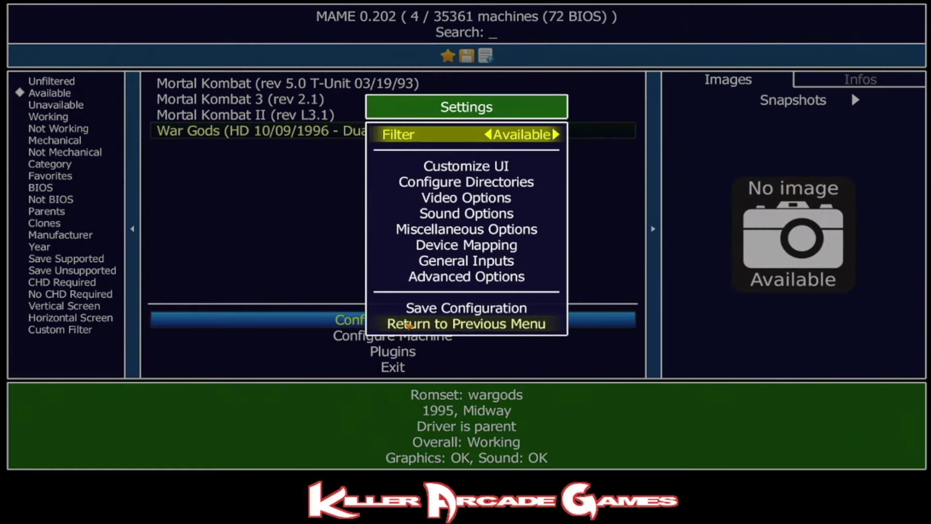
key(Down)
key(Down)
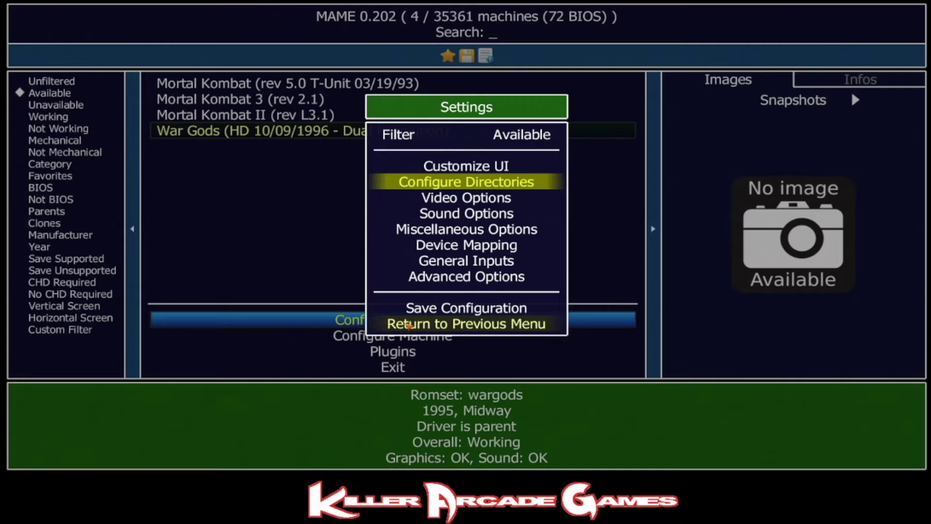
key(Down)
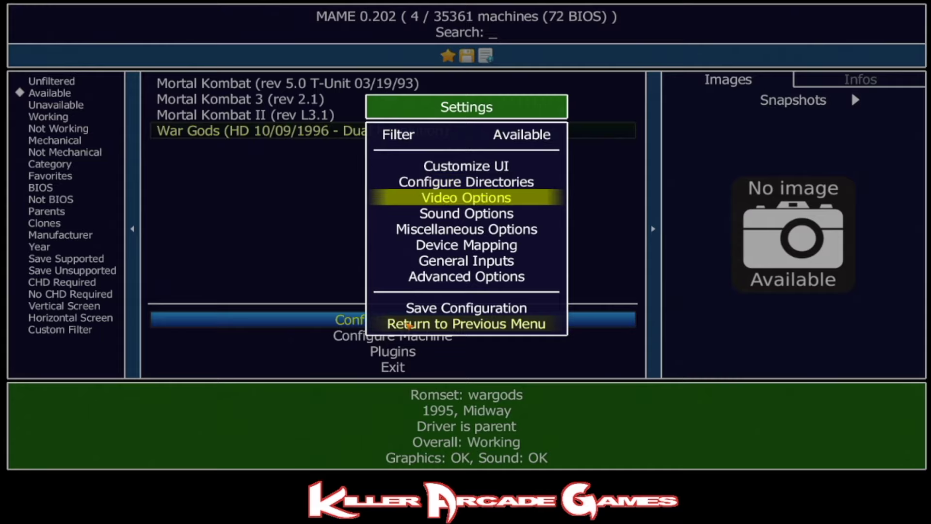
key(Return)
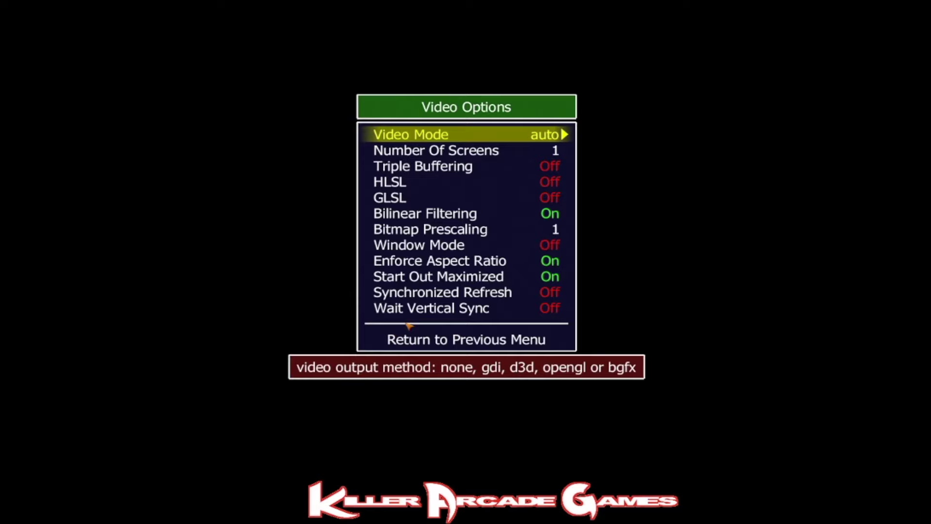
key(Right)
key(Right)
key(Right)
key(Right)
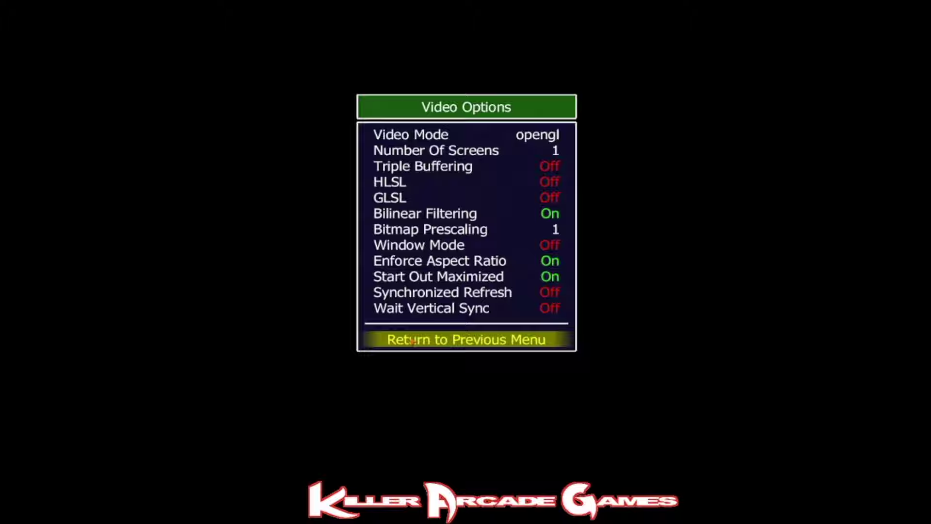
click(412, 340)
click(441, 313)
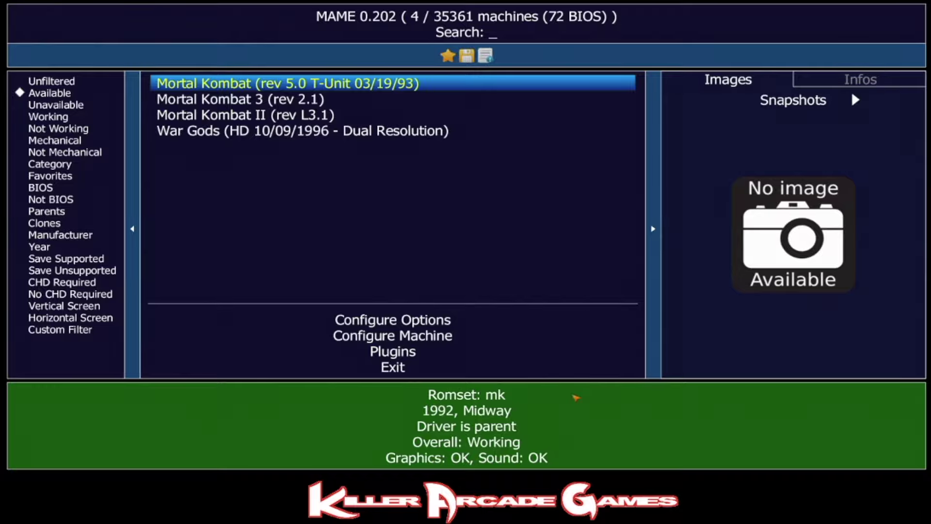
Start Mortal Kombat and open its machine-specific input settings.
click(349, 130)
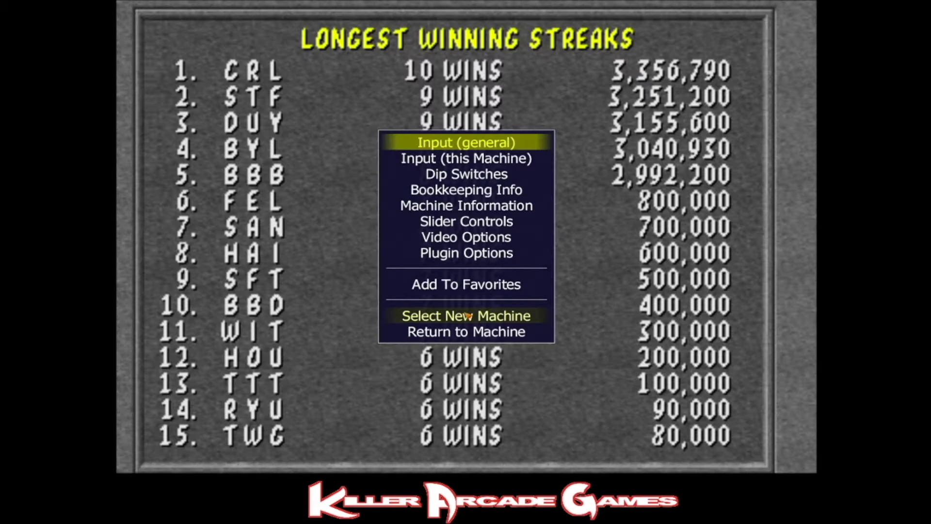
key(Down)
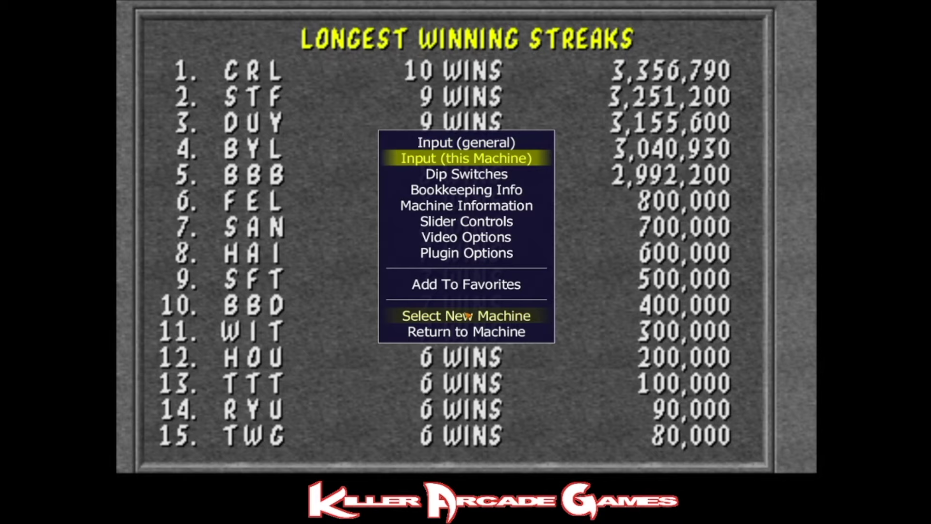
key(Return)
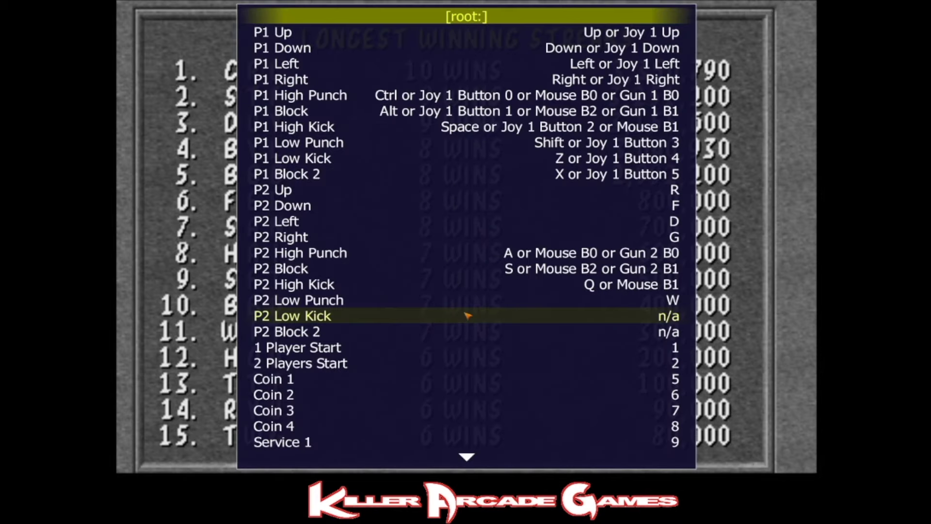
Reassign P1 Up to the Up arrow and P1 Down to the Down arrow.
key(Down)
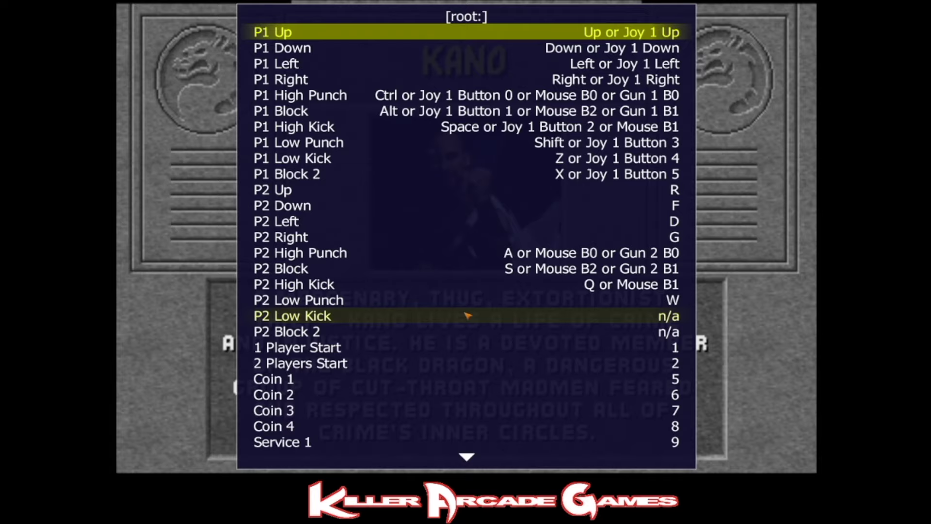
key(Return)
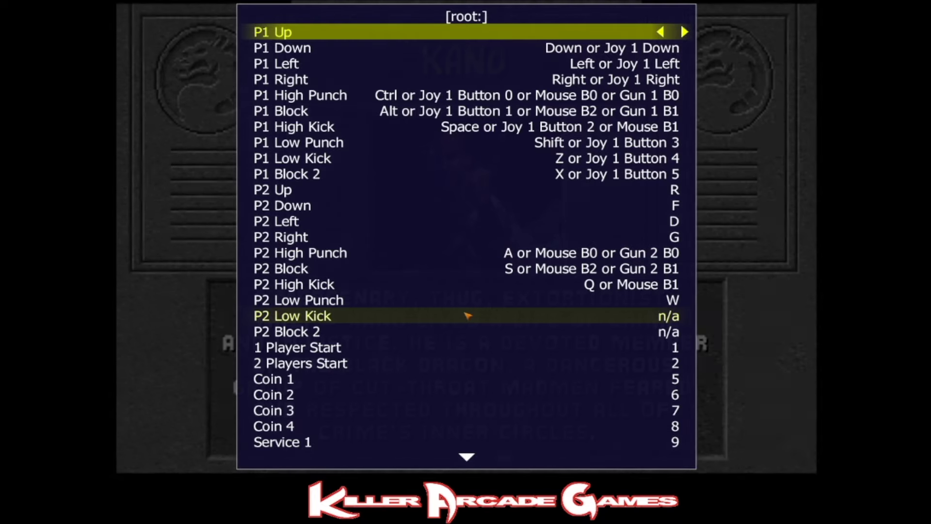
key(Up)
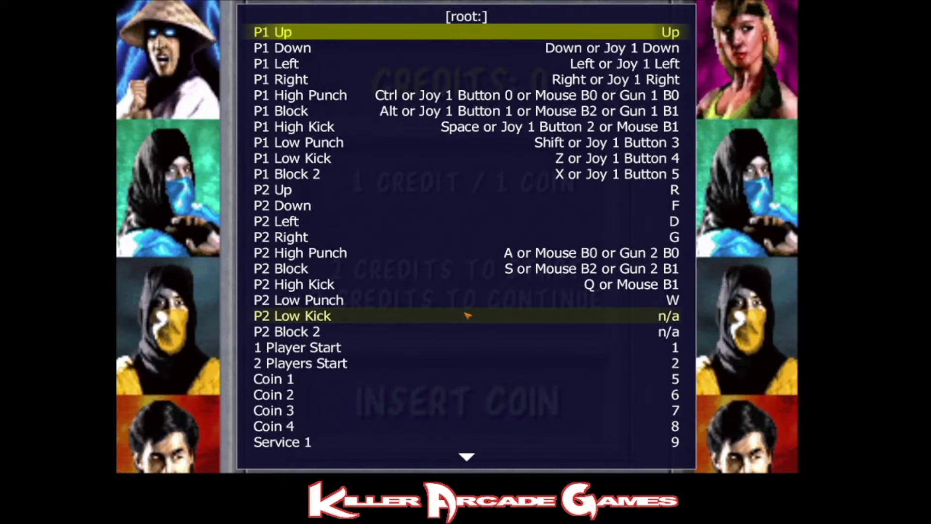
key(Down)
key(Return)
key(Down)
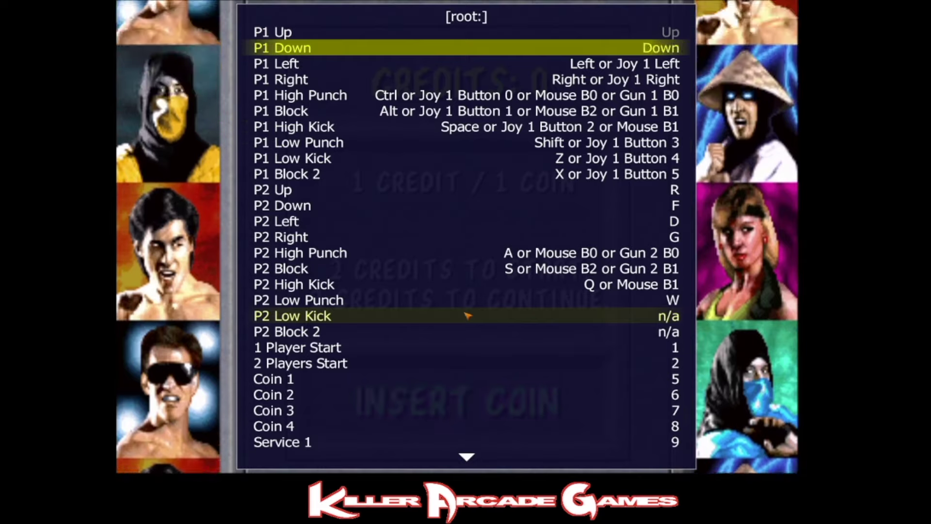
Reassign P1 Left to the Left arrow and P1 Right to the Right arrow.
key(Down)
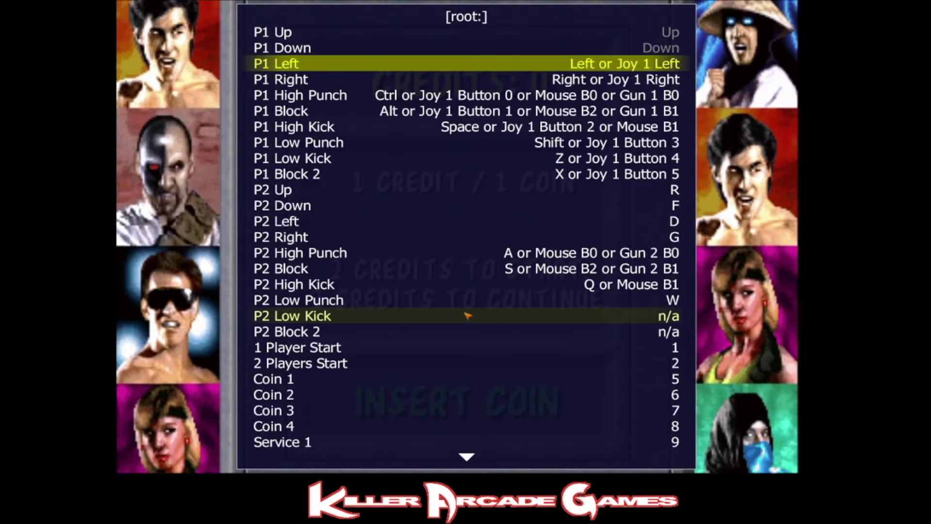
key(Return)
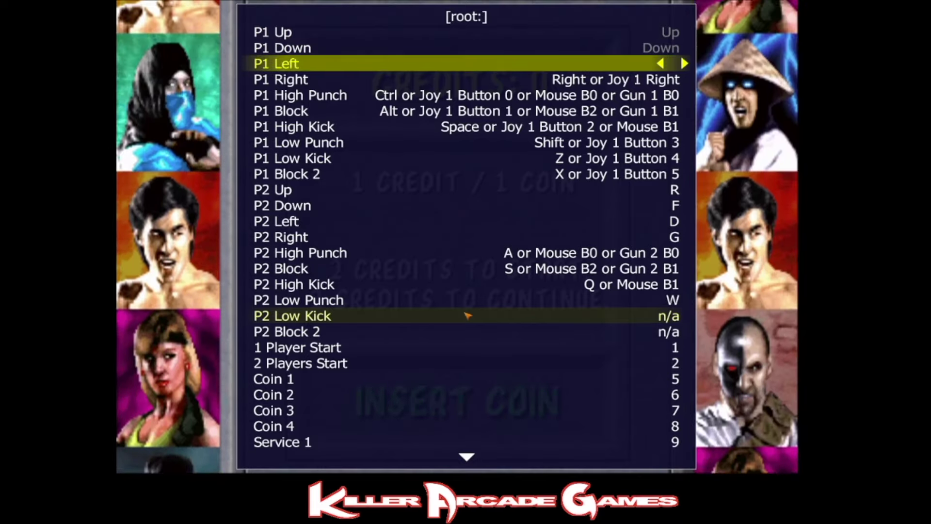
key(Left)
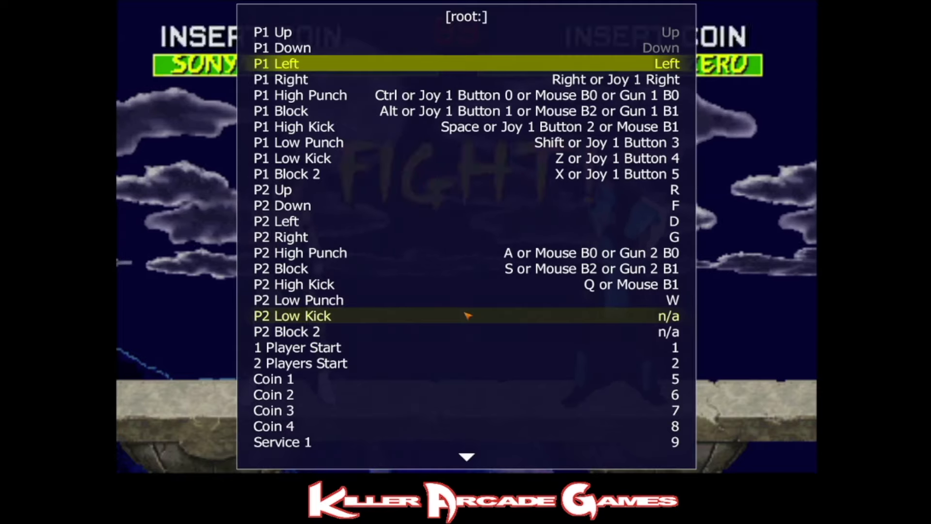
key(Down)
key(Return)
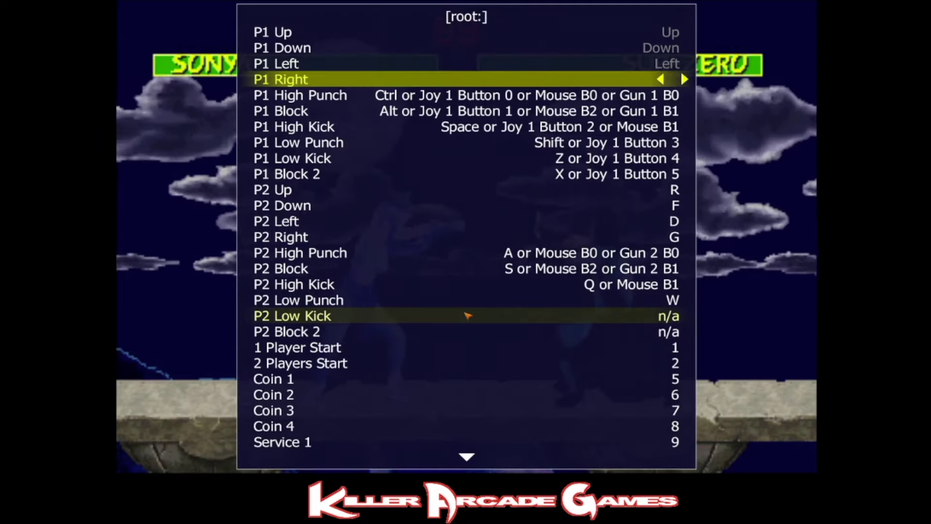
key(Right)
Review the remaining input assignments from P1 High Punch down to Coin 1, then return to the game.
key(Down)
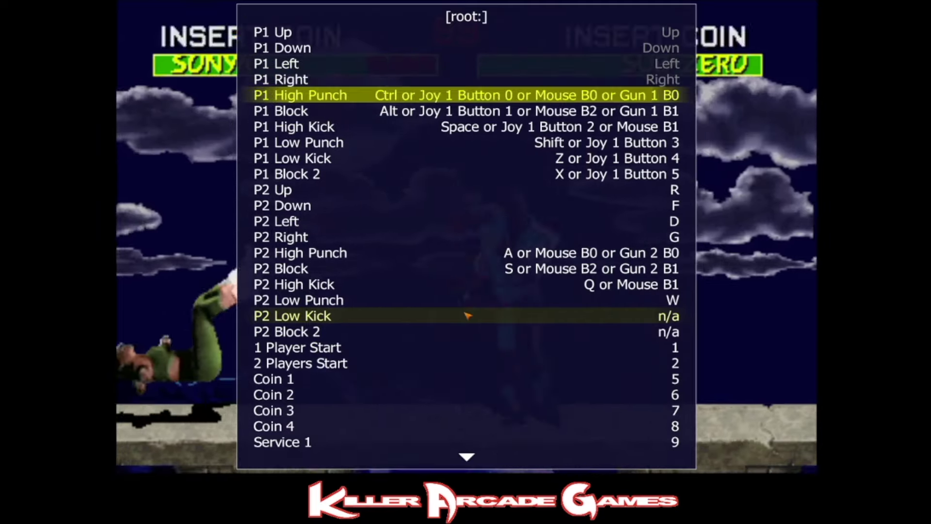
key(Down)
key(Down)
key(Down)
key(Down)
key(Down)
key(Down)
key(Down)
key(Down)
key(Down)
key(Down)
key(Down)
key(Down)
key(Down)
key(Down)
key(Down)
key(Down)
key(Down)
key(Down)
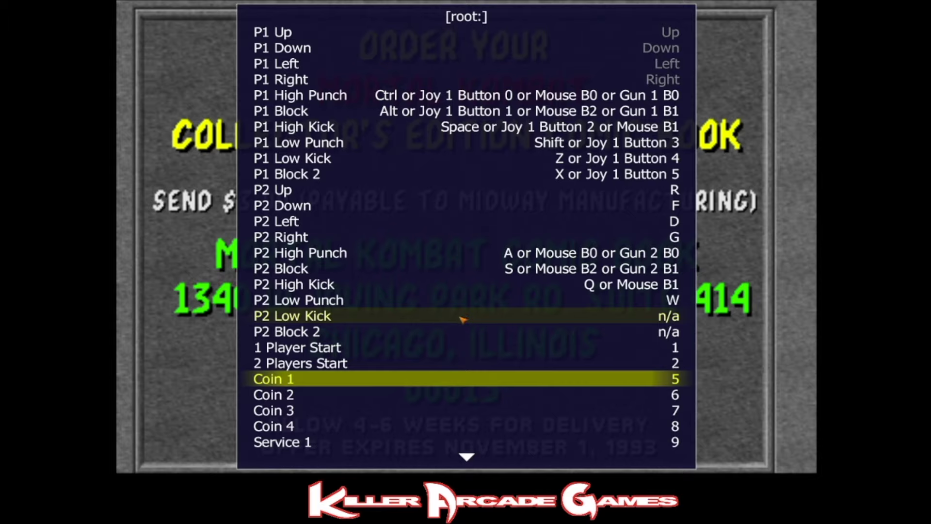
key(Escape)
key(Escape)
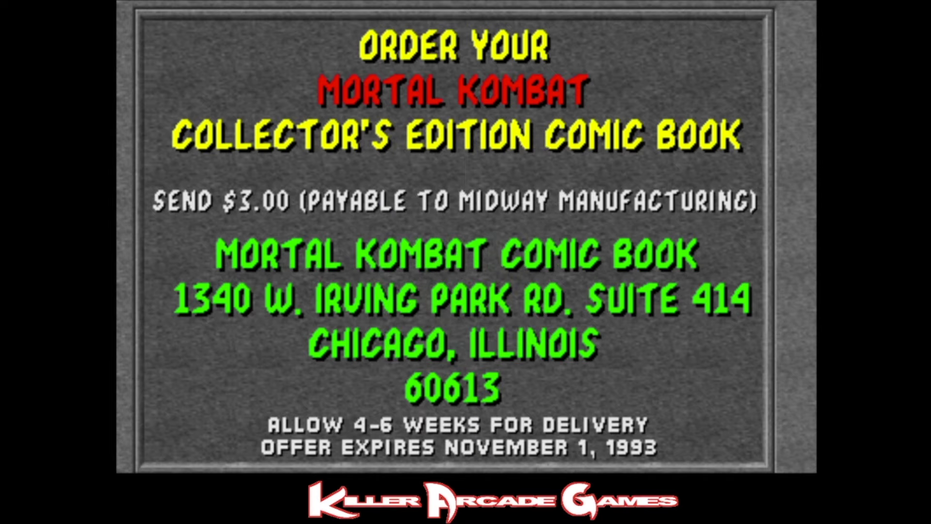
Insert two credits in Mortal Kombat, start a one-player game and test the direction controls on the fighter selection.
key(5)
key(5)
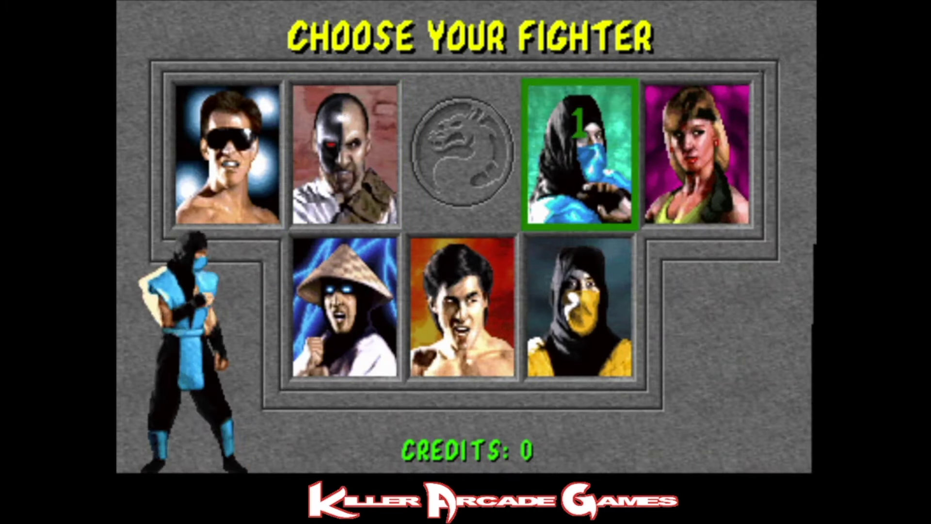
key(Down)
key(Left)
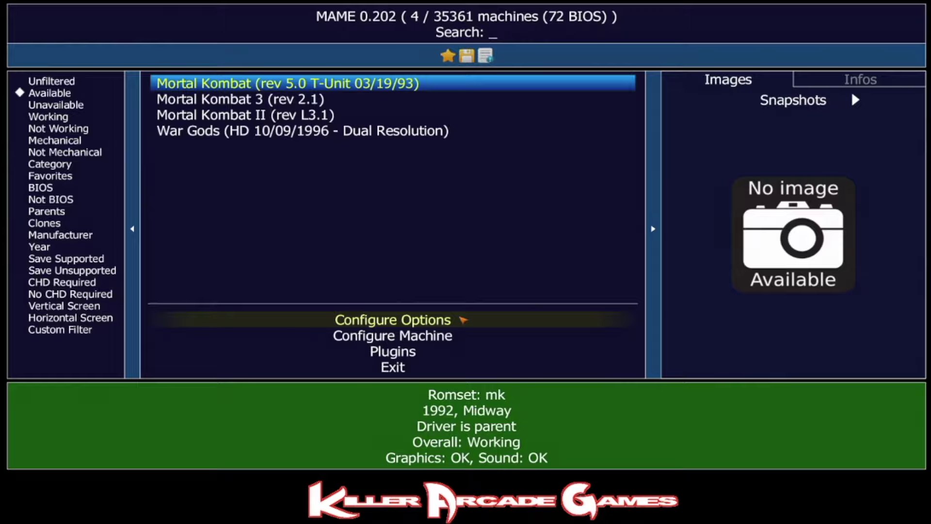
Launch Mortal Kombat 3 (rev 2.1) from the machine list and open its test menu.
key(Down)
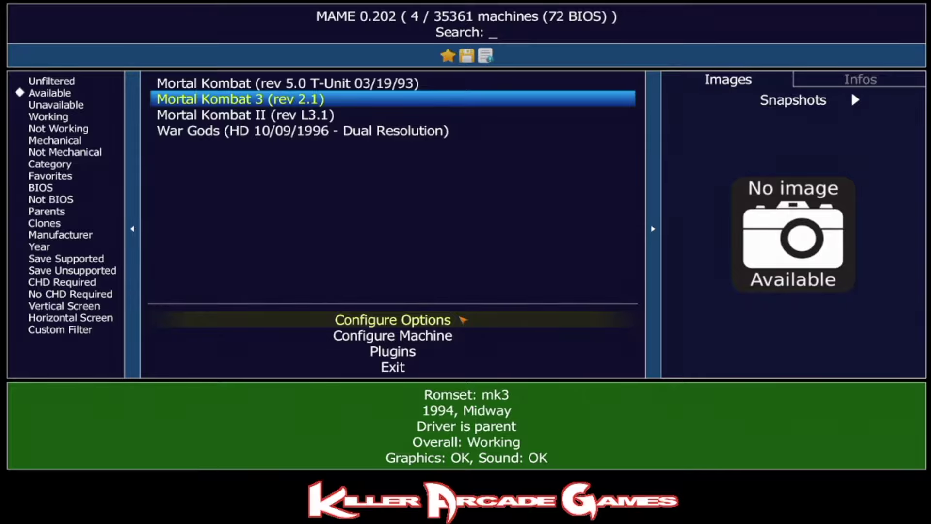
key(Return)
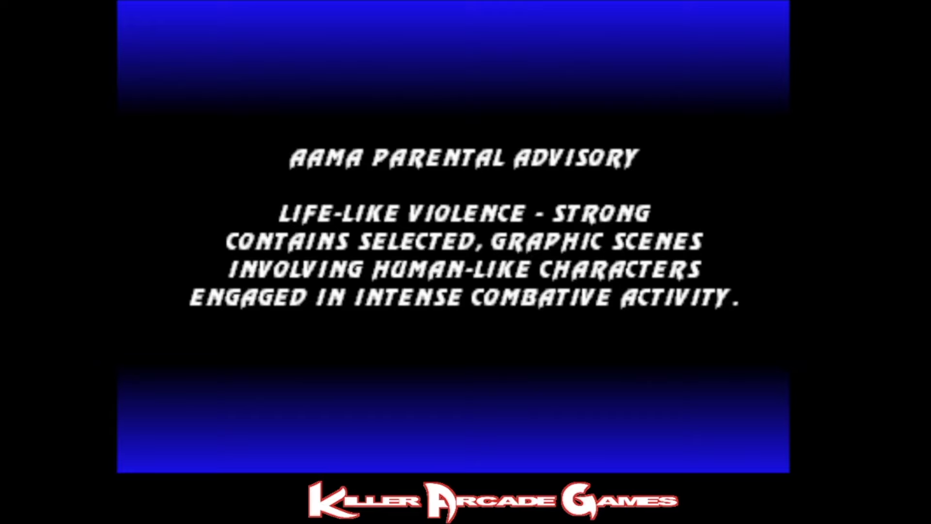
key(F2)
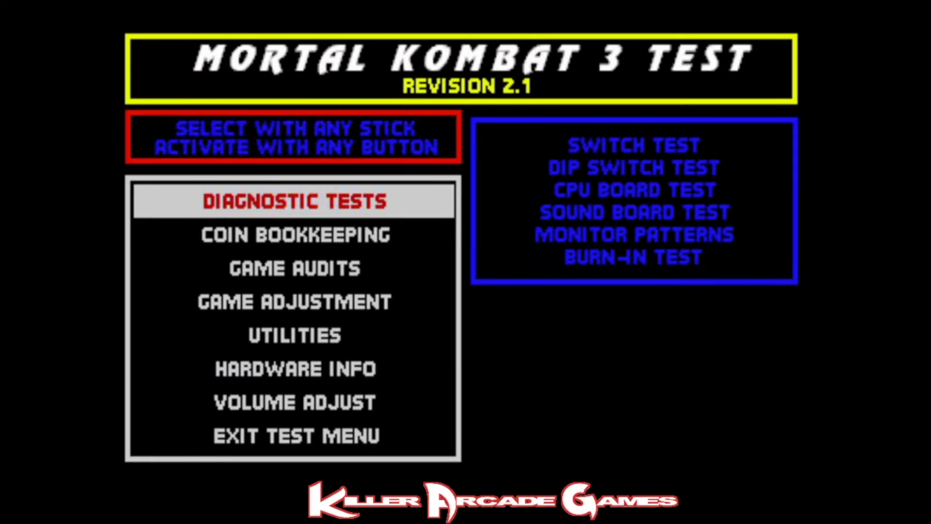
Open the Game Adjustment settings from the Mortal Kombat 3 test menu.
key(Down)
key(Down)
key(Down)
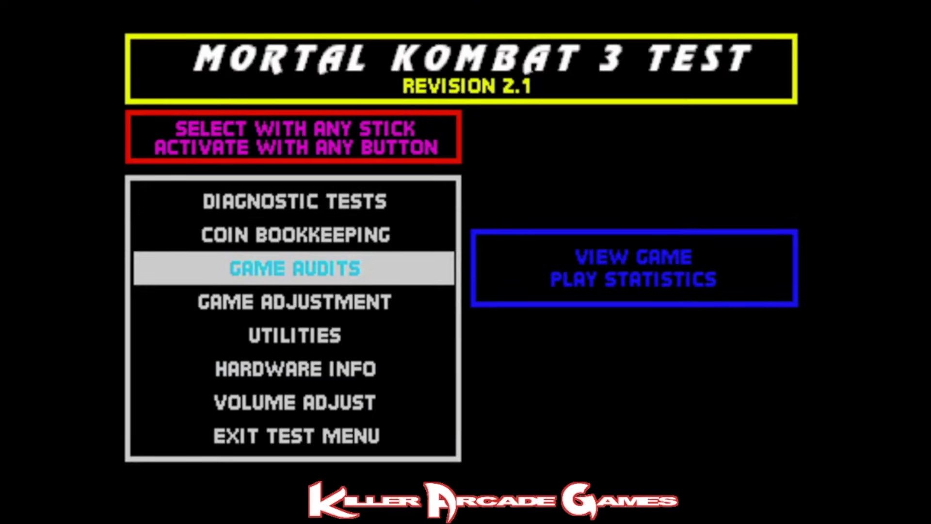
key(ctrl)
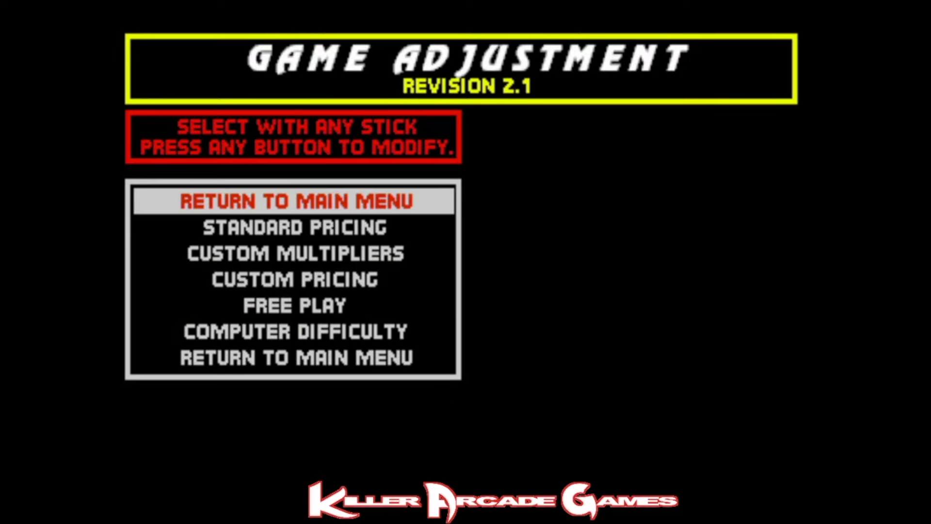
Set Computer Difficulty to 1 - Very Easy in the game adjustments.
key(Down)
key(Down)
key(Down)
key(Down)
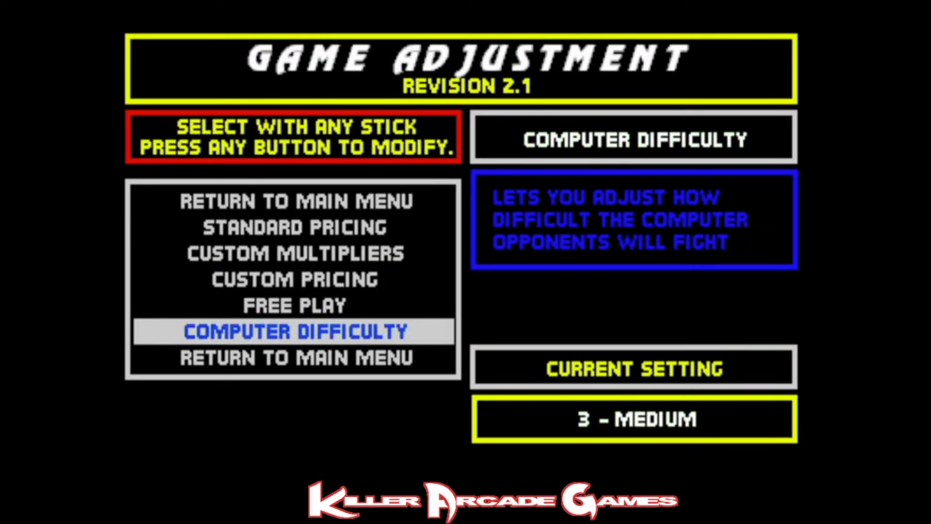
key(ctrl)
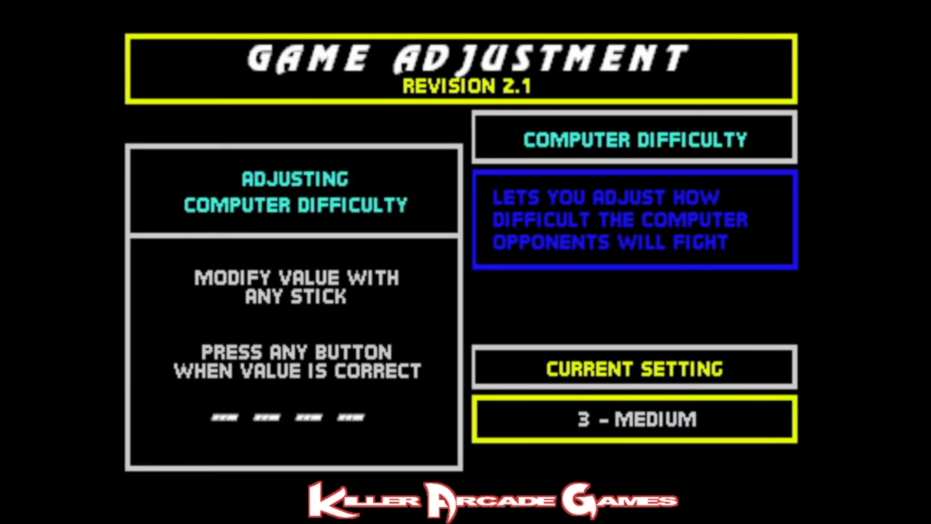
key(Down)
key(Down)
key(Up)
key(Up)
key(Up)
key(Up)
key(Down)
key(Down)
key(Down)
key(Down)
key(ctrl)
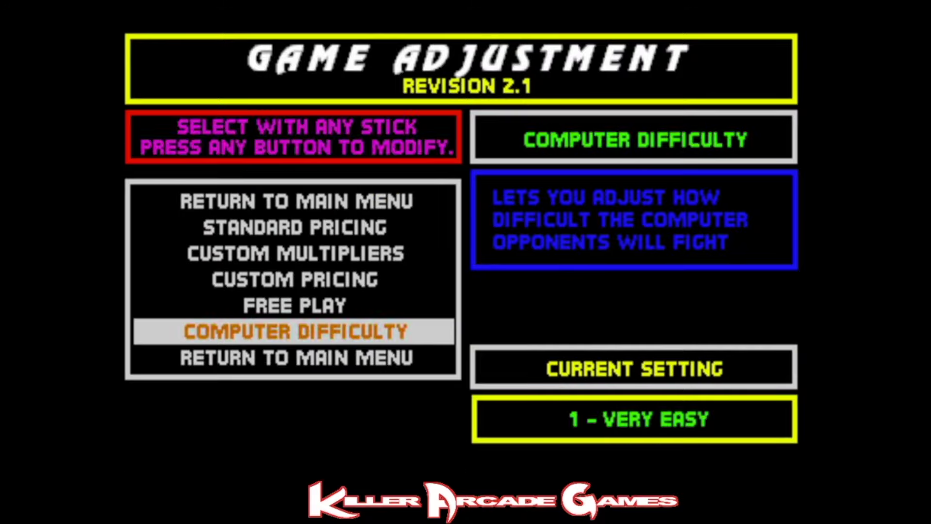
Set Free Play to Yes in the game adjustments.
key(Down)
key(Up)
key(Up)
key(ctrl)
key(Up)
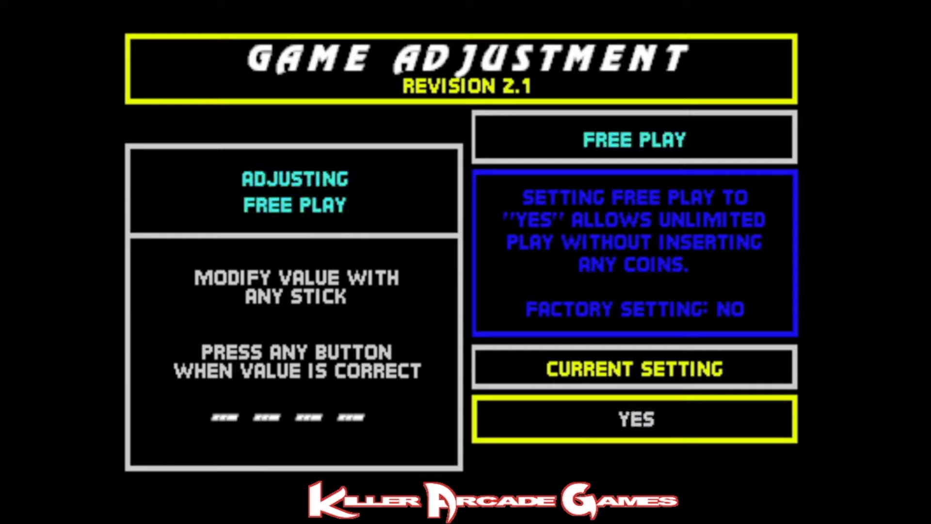
key(ctrl)
Return to the main test menu, exit testing and close Mortal Kombat 3 back to the machine list.
key(Down)
key(Down)
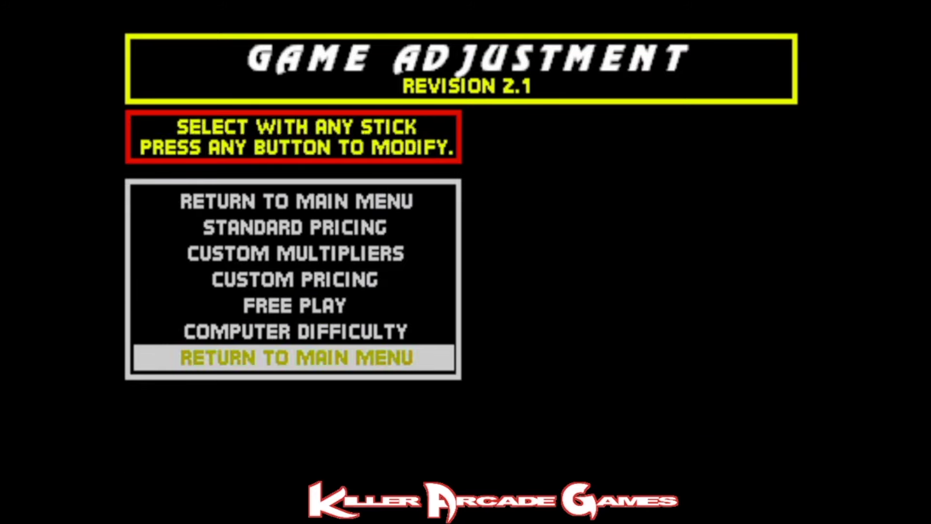
key(ctrl)
key(Up)
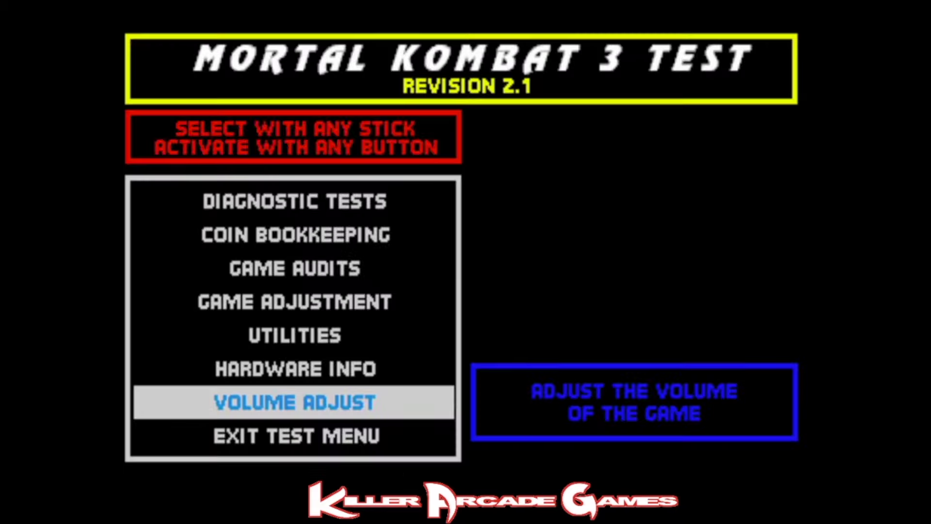
key(Down)
key(ctrl)
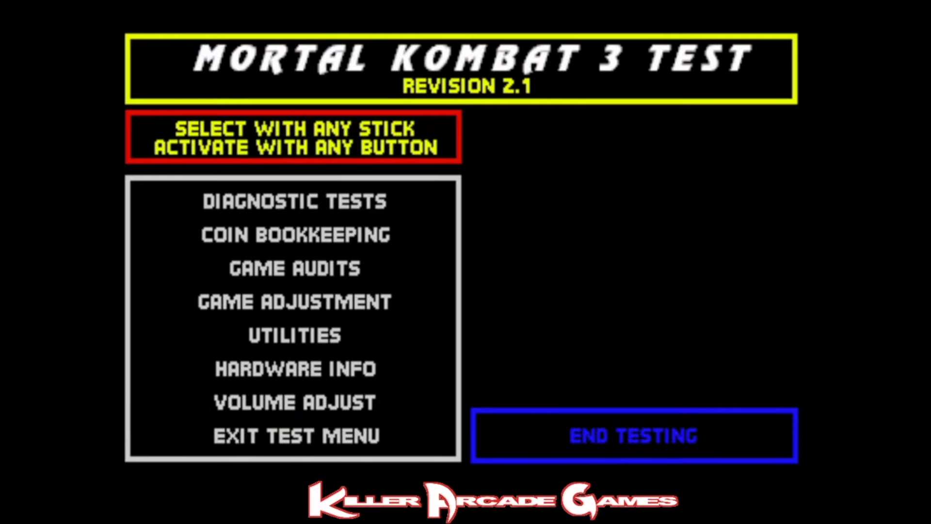
key(Escape)
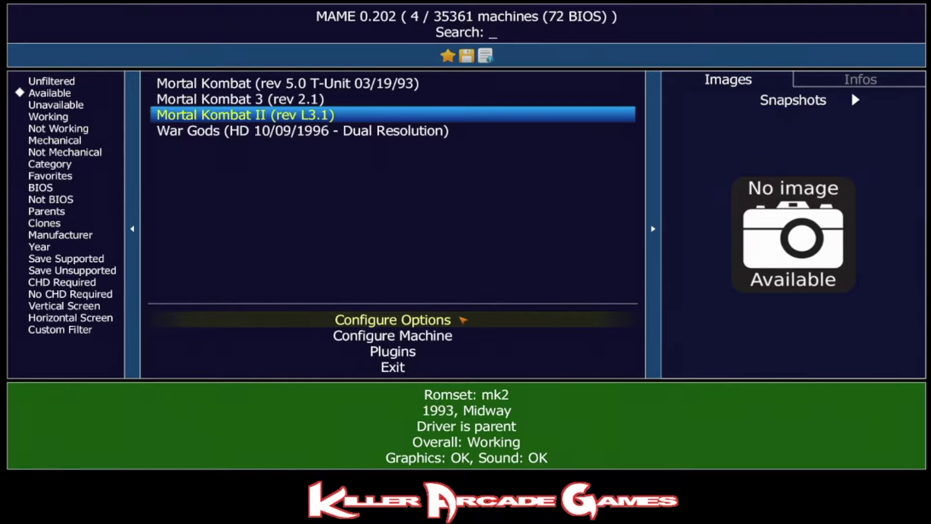
Try to launch War Gods (HD 10/09/1996 - Dual Resolution) from the machine list.
key(Down)
key(Return)
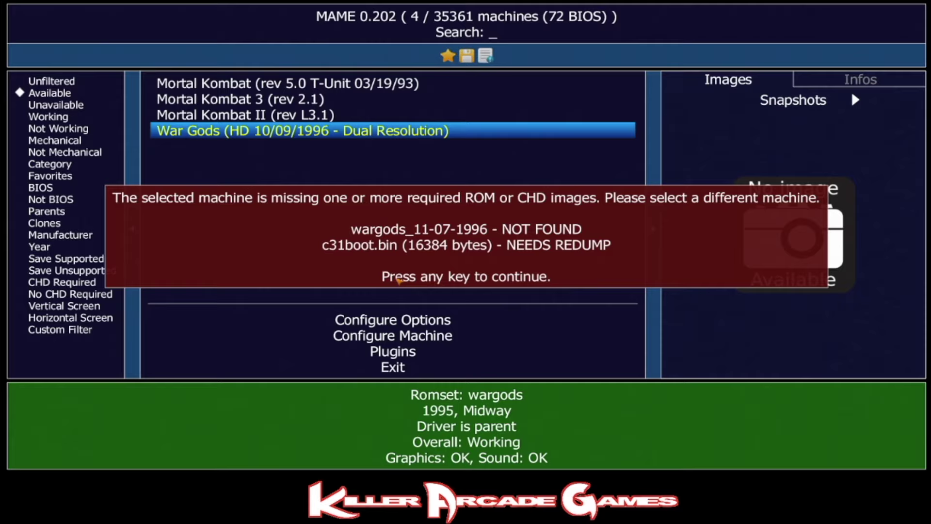
key(Return)
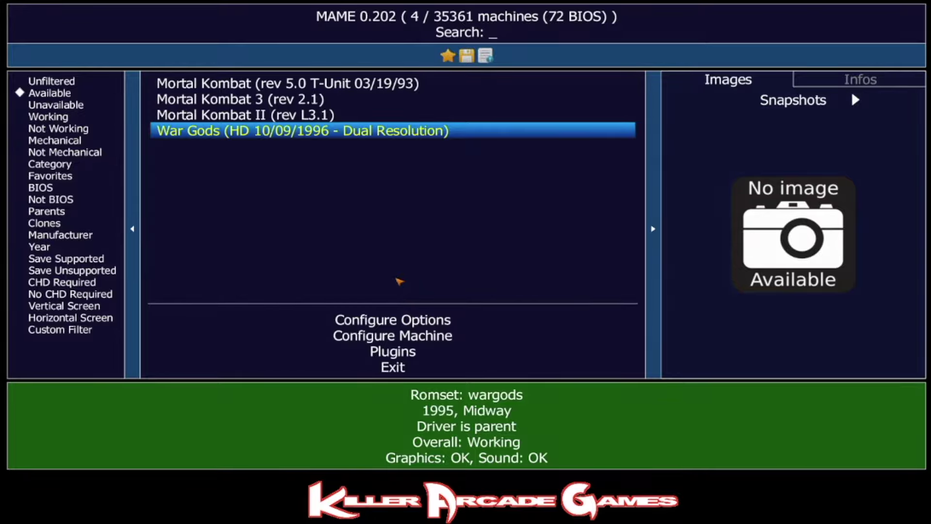
Select Mortal Kombat (rev 5.0 T-Unit 03/19/93) in the machine list.
key(Up)
key(Up)
key(Up)
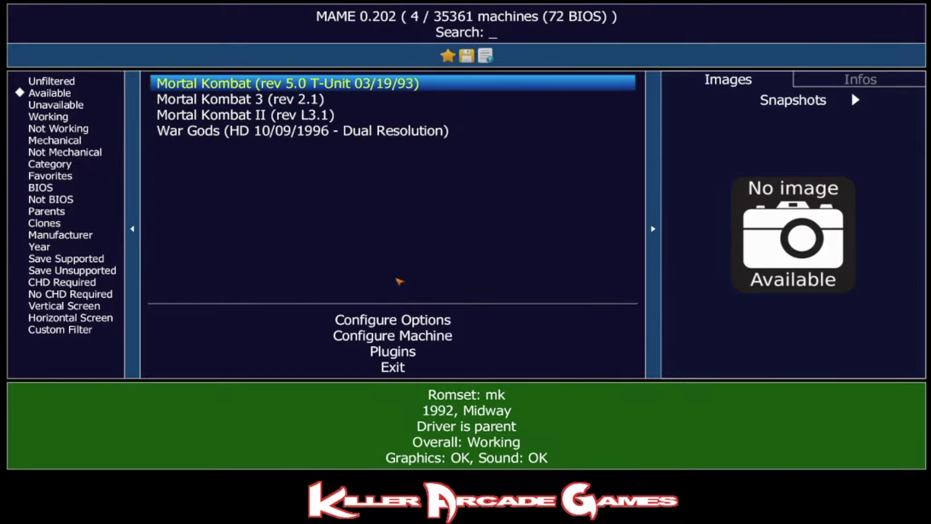